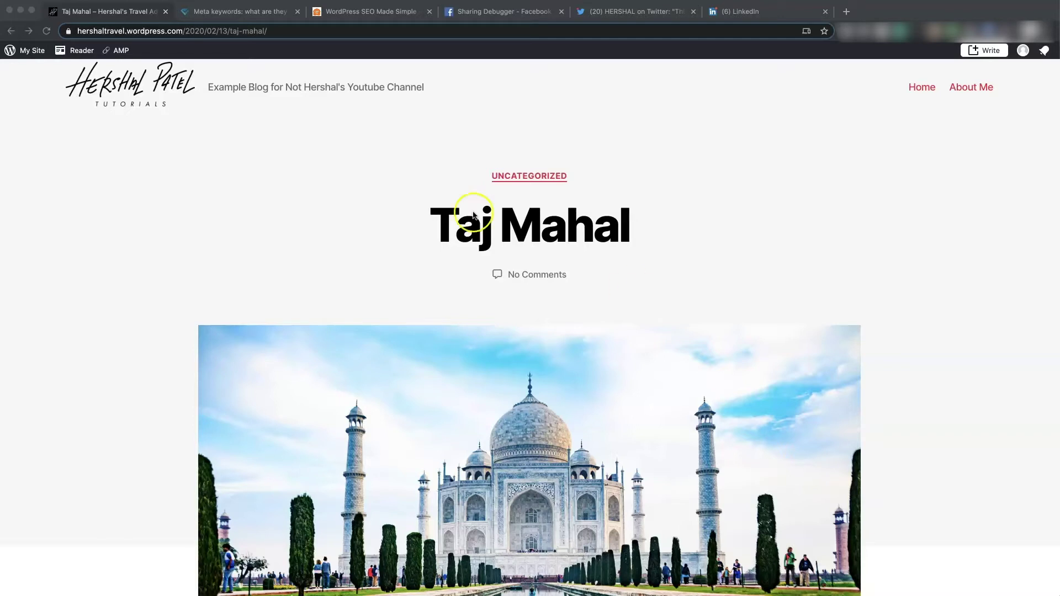
Step: Review the published Taj Mahal post, including its title and body text in the editor
{"action": "scroll", "coordinate": [532, 253], "scroll_direction": "down", "scroll_amount": 15}
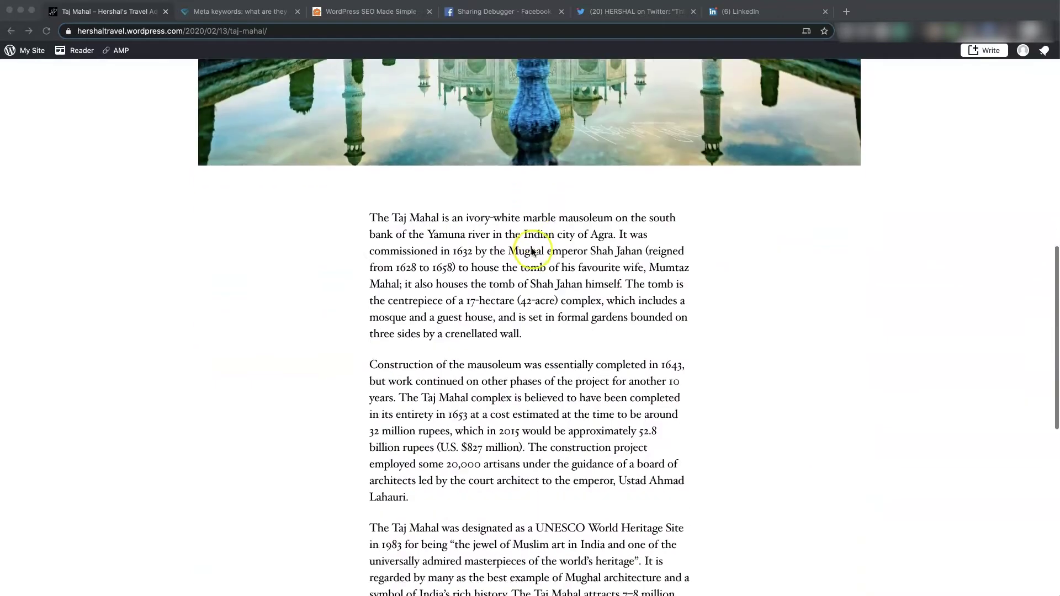
{"action": "scroll", "coordinate": [533, 252], "scroll_direction": "down", "scroll_amount": 3}
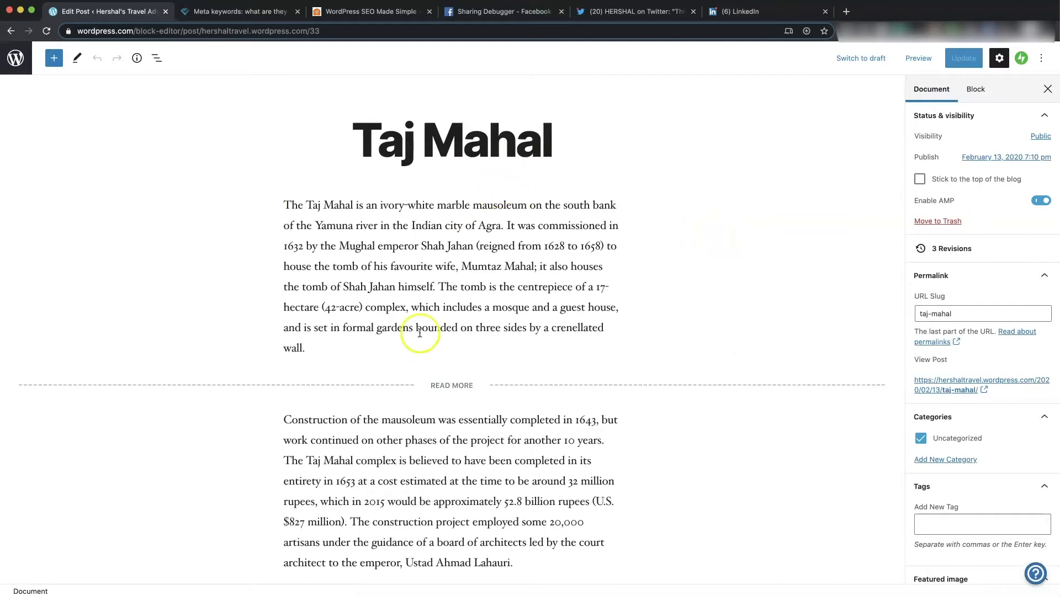
{"action": "left_click_drag", "start_coordinate": [552, 142], "coordinate": [347, 137]}
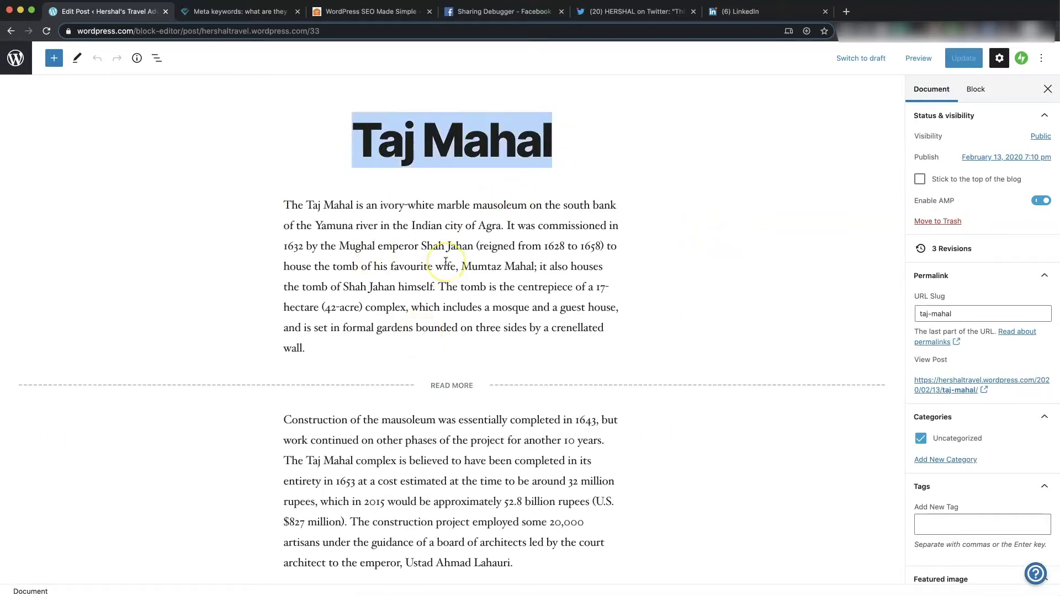
{"action": "left_click", "coordinate": [362, 346]}
{"action": "scroll", "coordinate": [356, 321], "scroll_direction": "down", "scroll_amount": 8}
{"action": "scroll", "coordinate": [436, 307], "scroll_direction": "up", "scroll_amount": 8}
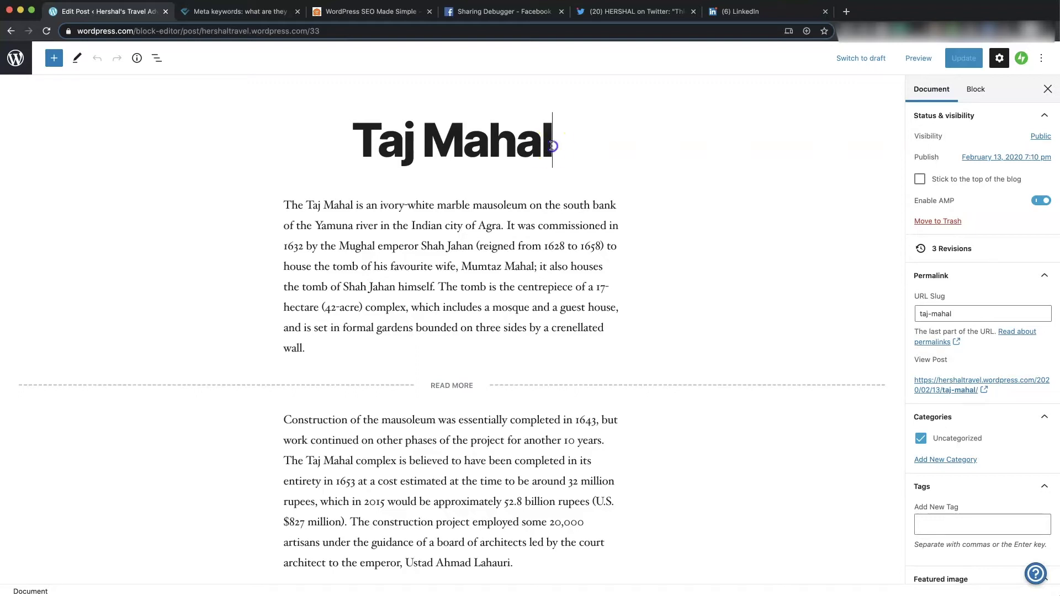
Step: Replace the post title with "Beautiful Photo of the Taj Mahal"
{"action": "left_click", "coordinate": [575, 151]}
{"action": "key", "text": "super+a"}
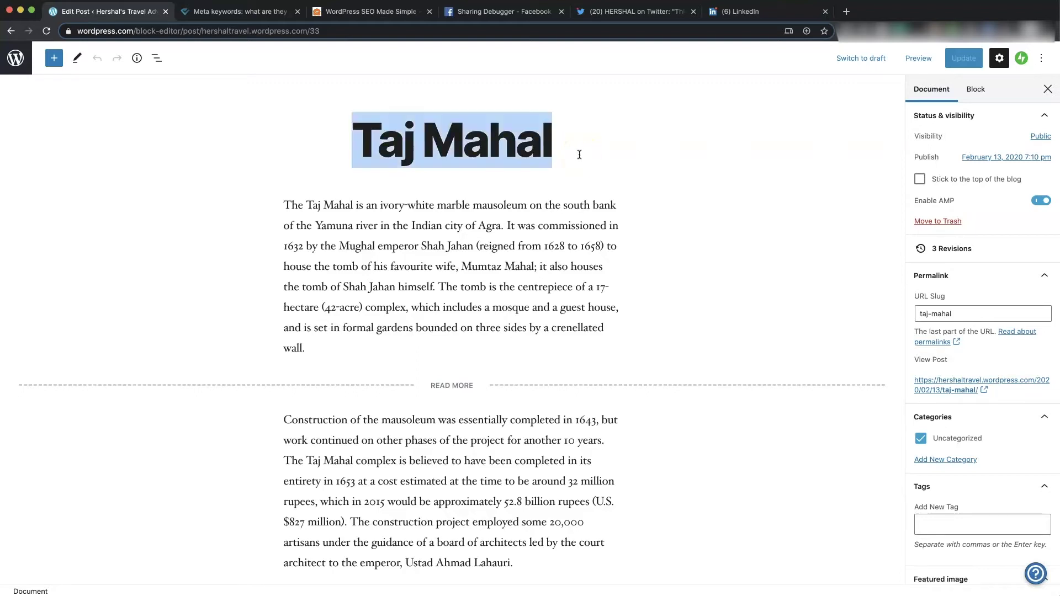
{"action": "type", "text": "Travel P"}
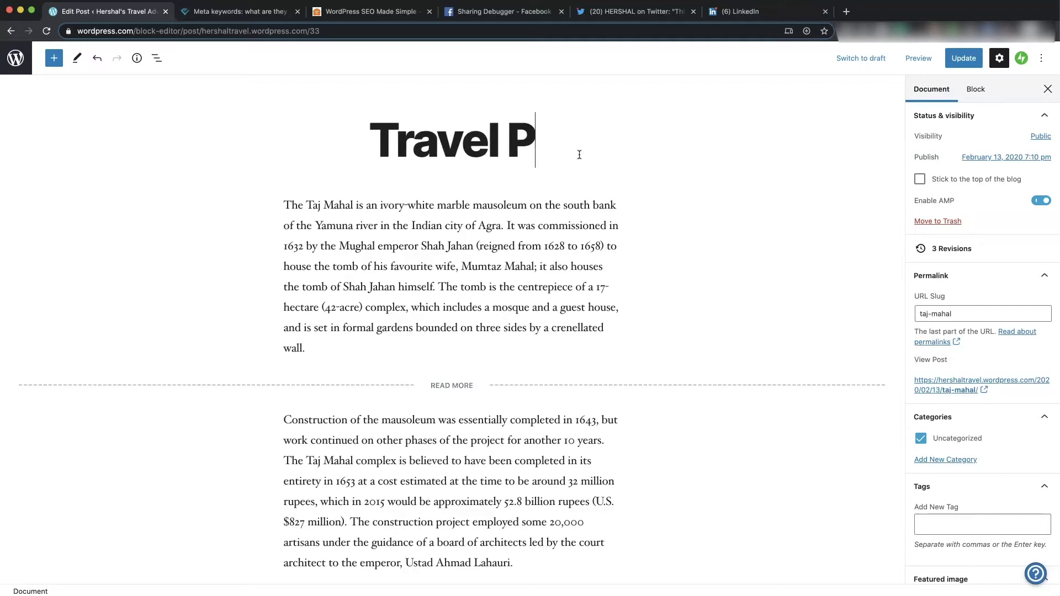
{"action": "type", "text": "hoto o"}
{"action": "key", "text": "super+a"}
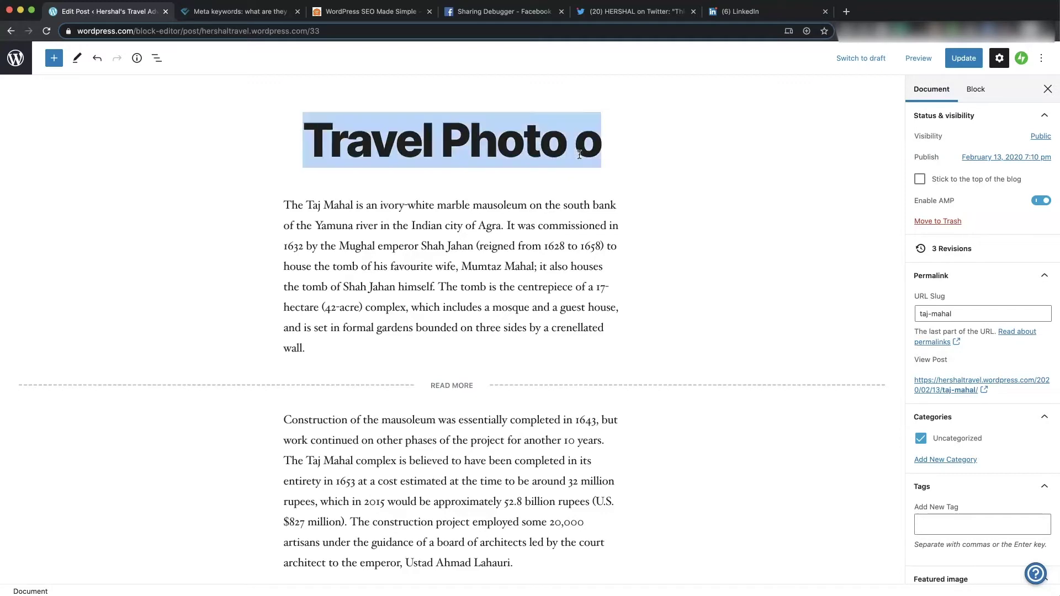
{"action": "type", "text": "Beaut"}
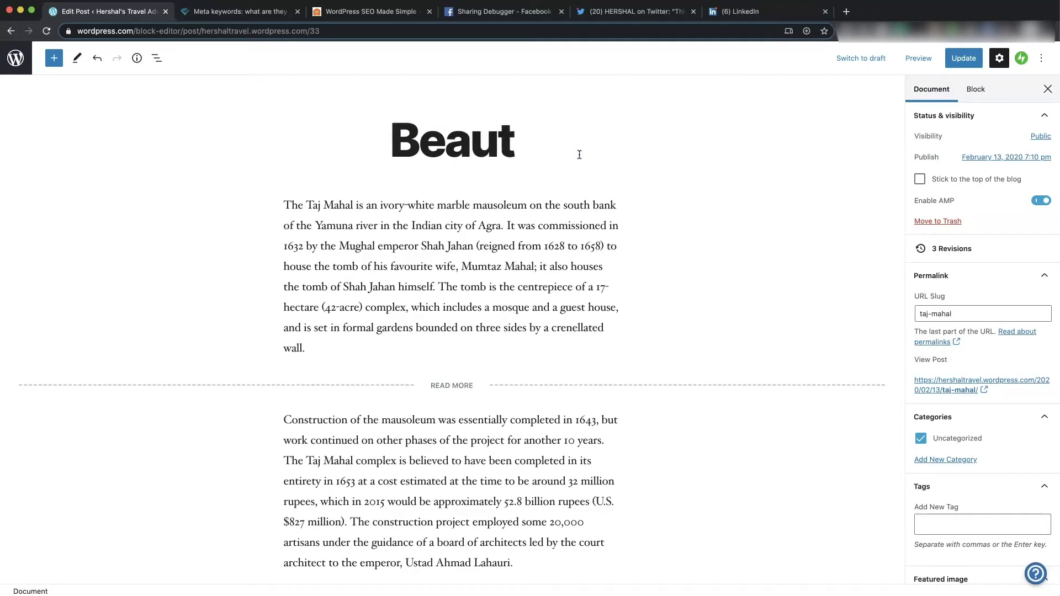
{"action": "type", "text": "iful Photo of the "}
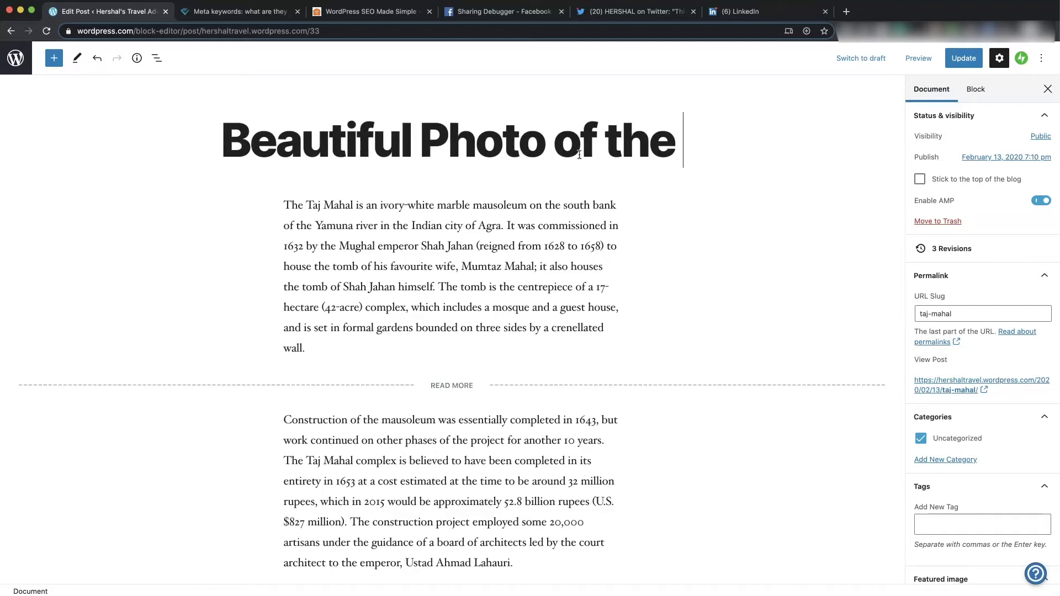
{"action": "type", "text": "Taj B"}
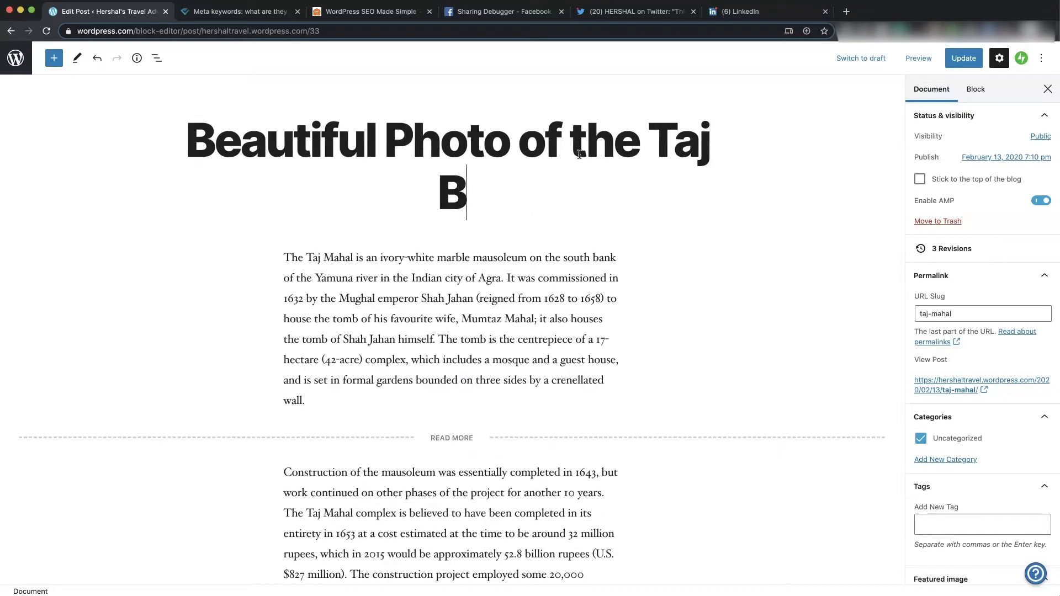
{"action": "key", "text": "BackSpace"}
{"action": "type", "text": "Mahga"}
{"action": "key", "text": "BackSpace"}
{"action": "key", "text": "BackSpace"}
{"action": "type", "text": "al"}
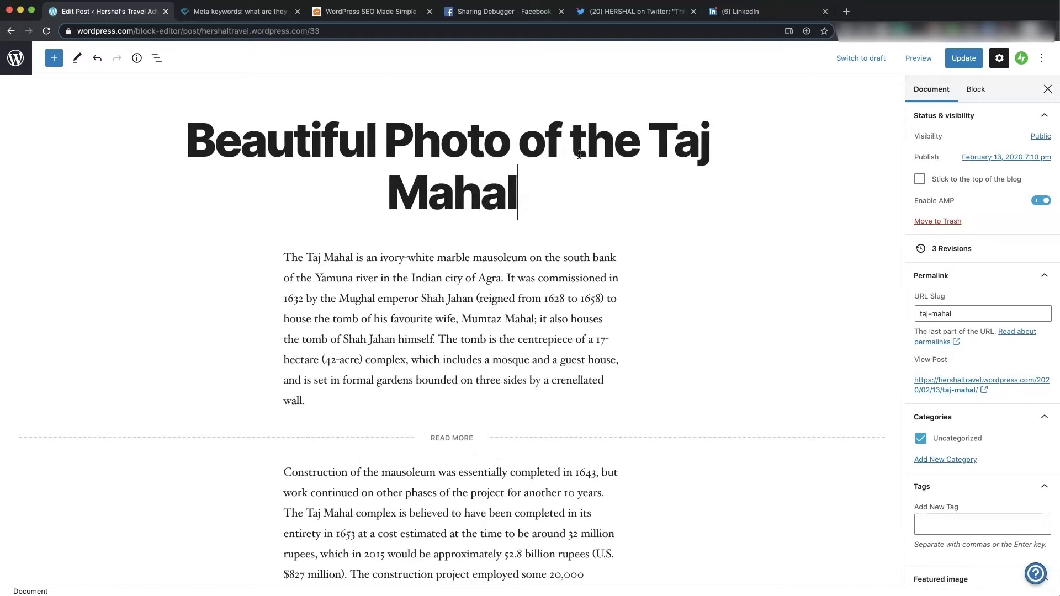
Step: Insert the word "Travel" before "Photo" in the post title
{"action": "key", "text": "Up"}
{"action": "key", "text": "Left"}
{"action": "key", "text": "Left"}
{"action": "key", "text": "Left"}
{"action": "key", "text": "Left"}
{"action": "key", "text": "Left"}
{"action": "key", "text": "Left"}
{"action": "key", "text": "Left"}
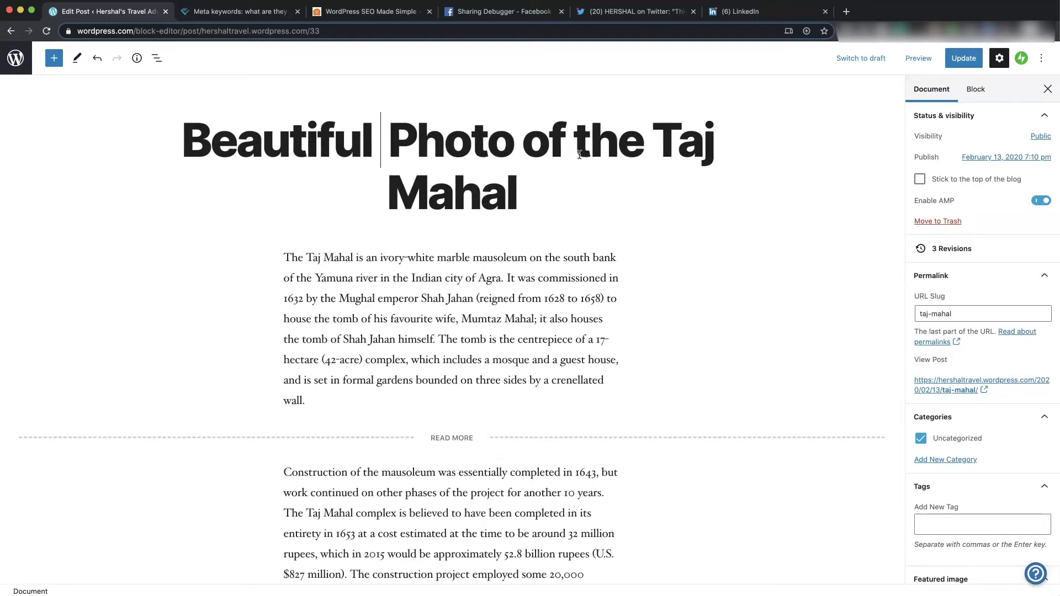
{"action": "type", "text": "Travel"}
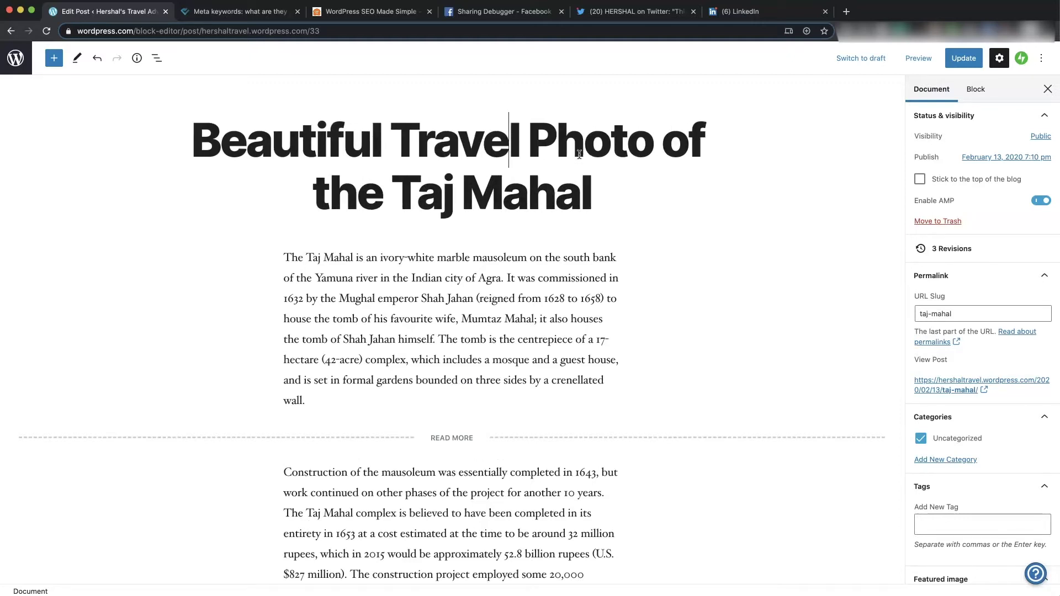
Step: Insert the word "Amateur" before "Travel" in the post title, correcting its spelling with the spell-check suggestion
{"action": "key", "text": "Left"}
{"action": "key", "text": "Left"}
{"action": "key", "text": "Left"}
{"action": "key", "text": "Left"}
{"action": "key", "text": "Left"}
{"action": "key", "text": "Left"}
{"action": "key", "text": "Left"}
{"action": "key", "text": "Left"}
{"action": "key", "text": "Right"}
{"action": "key", "text": "Right"}
{"action": "key", "text": "Left"}
{"action": "type", "text": "Ama"}
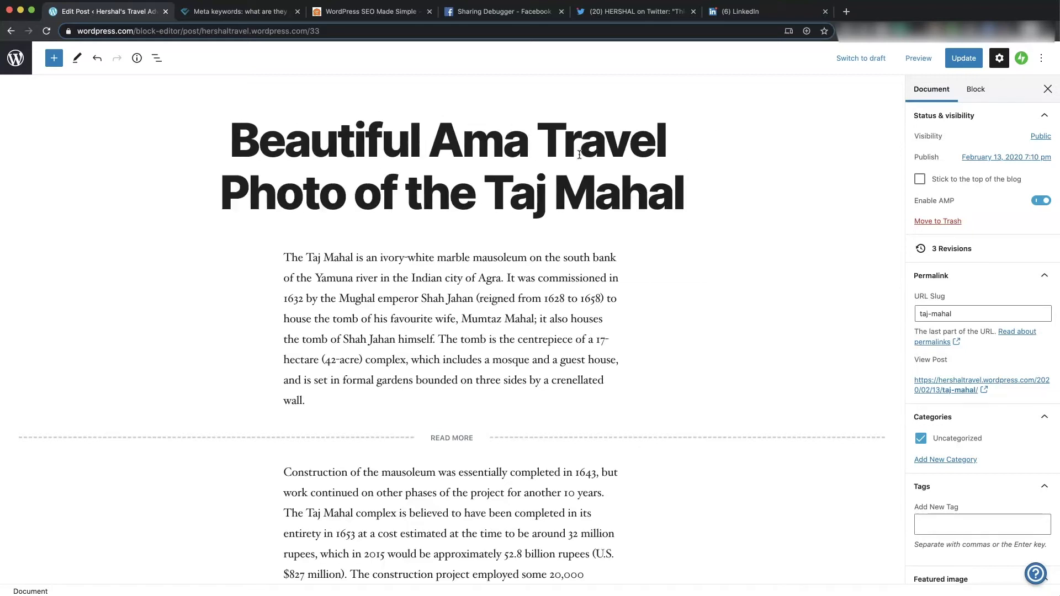
{"action": "type", "text": "tuer"}
{"action": "key", "text": "Down"}
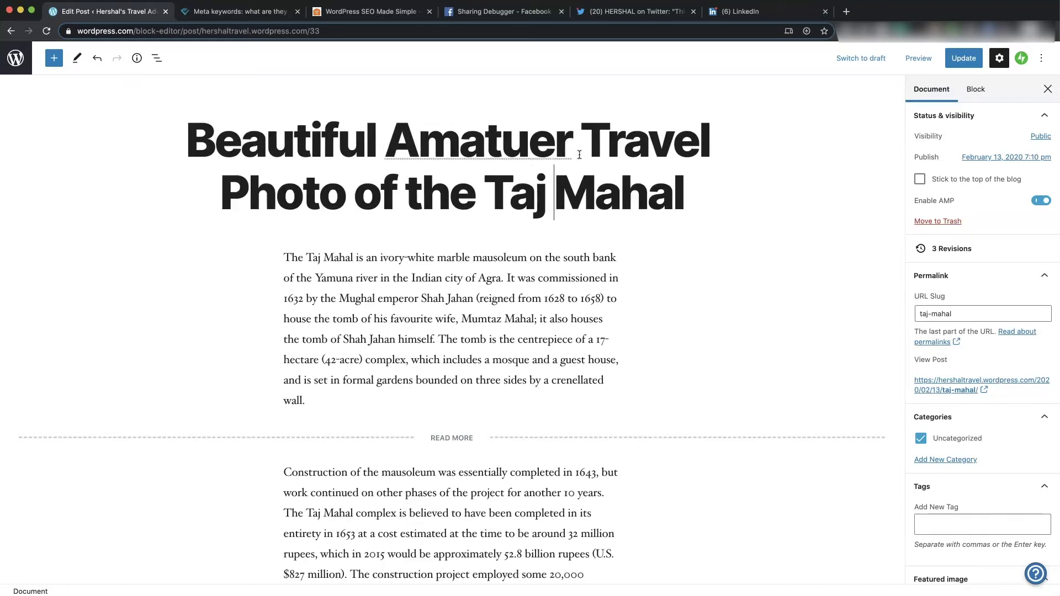
{"action": "right_click", "coordinate": [513, 137]}
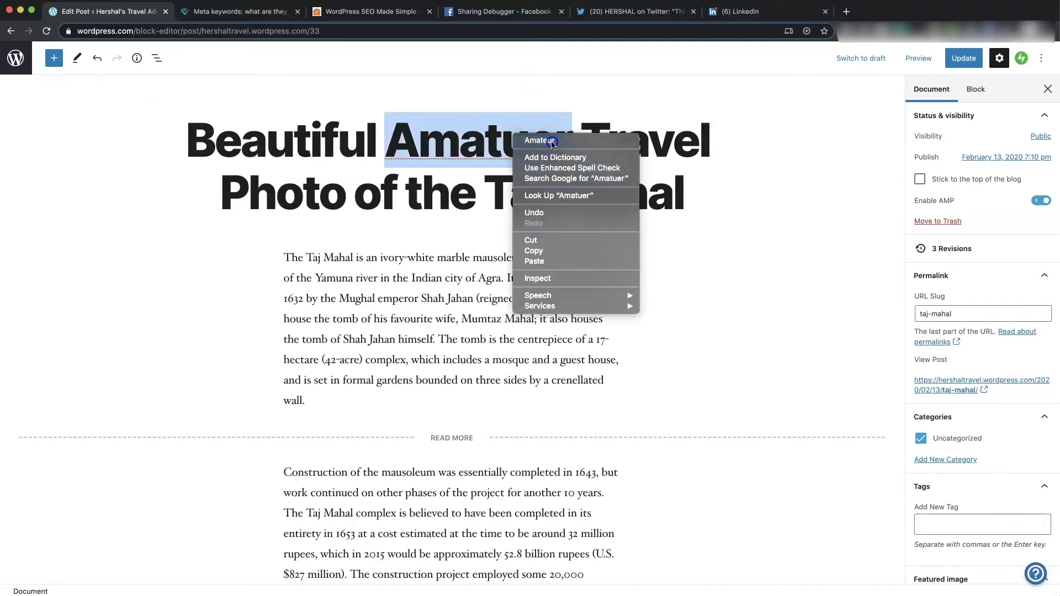
{"action": "left_click", "coordinate": [552, 142]}
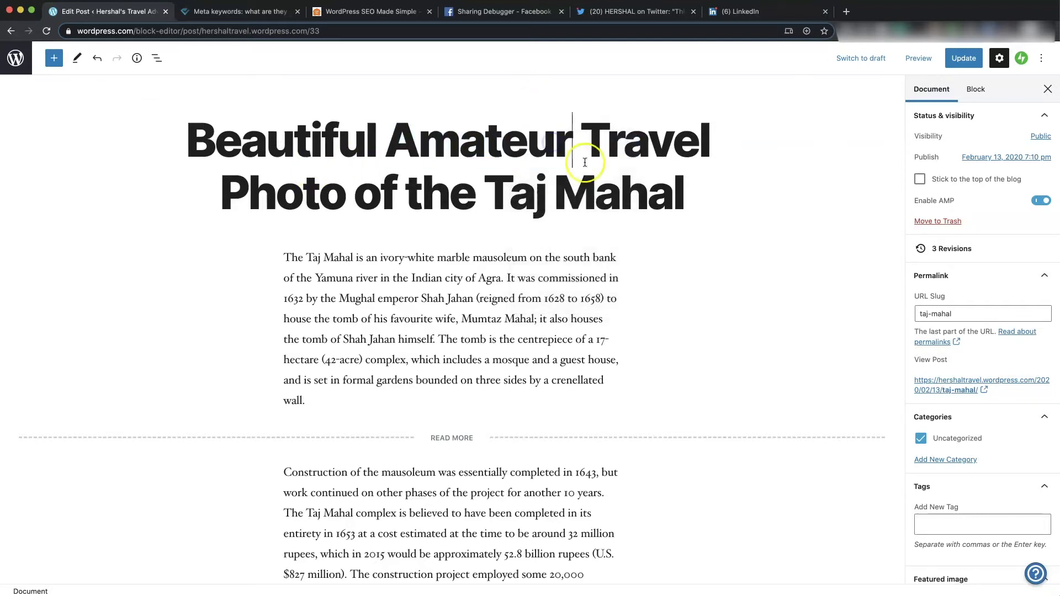
{"action": "left_click", "coordinate": [546, 270]}
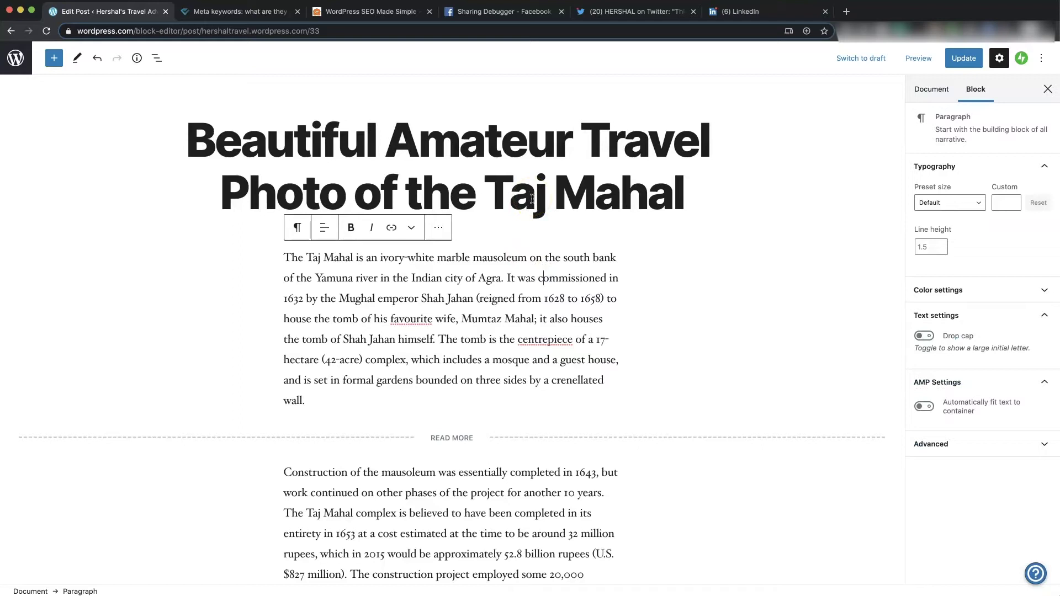
Step: Append "in India" to the end of the post title
{"action": "left_click", "coordinate": [688, 195]}
{"action": "type", "text": "in India"}
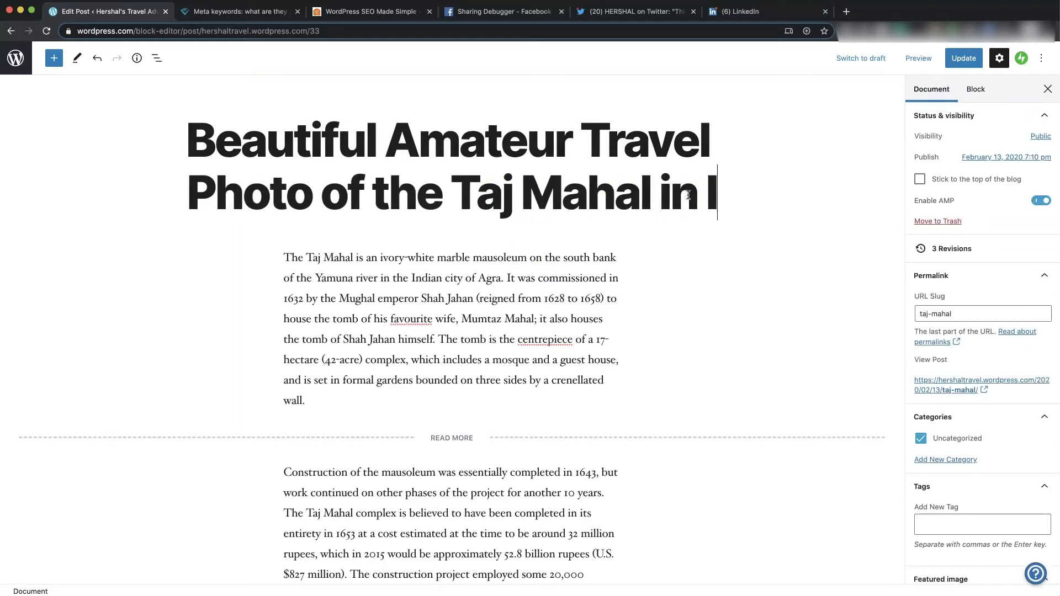
{"action": "left_click", "coordinate": [635, 315]}
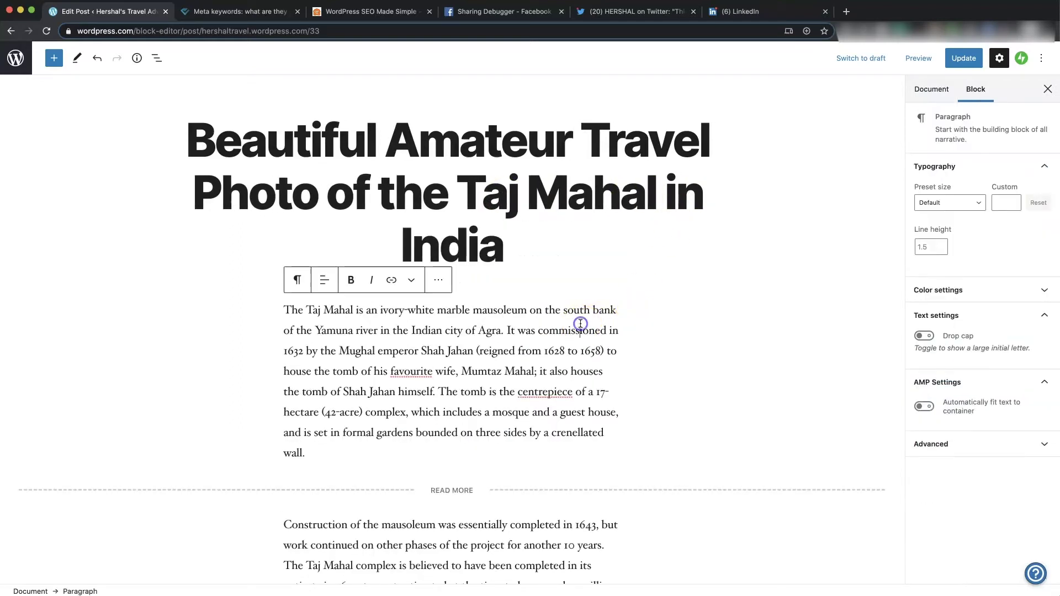
Step: Remove "in India" from the end of the post title
{"action": "double_click", "coordinate": [473, 249]}
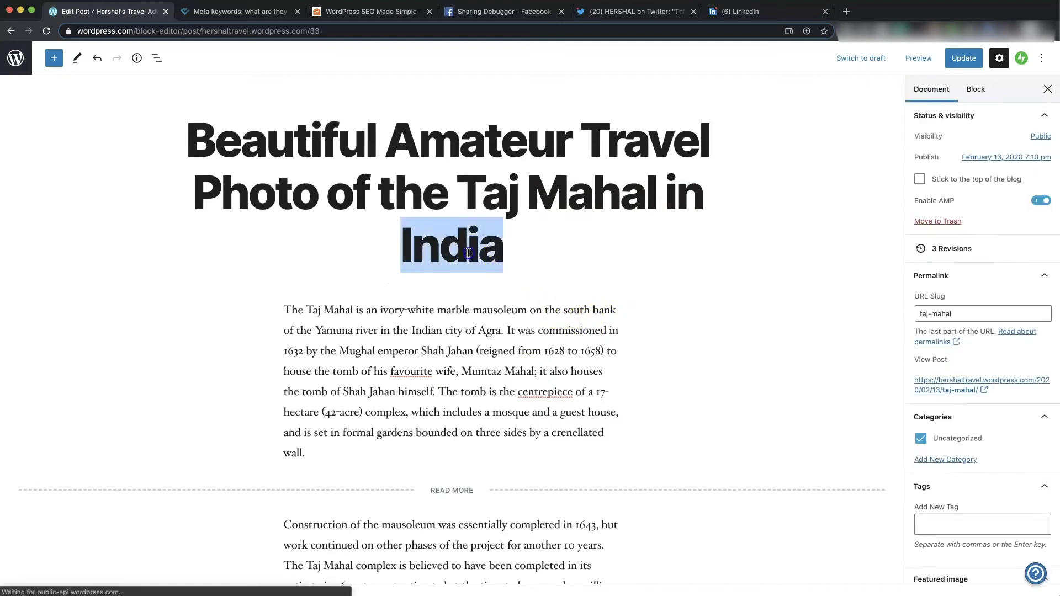
{"action": "key", "text": "BackSpace"}
{"action": "key", "text": "BackSpace"}
{"action": "key", "text": "BackSpace"}
{"action": "key", "text": "BackSpace"}
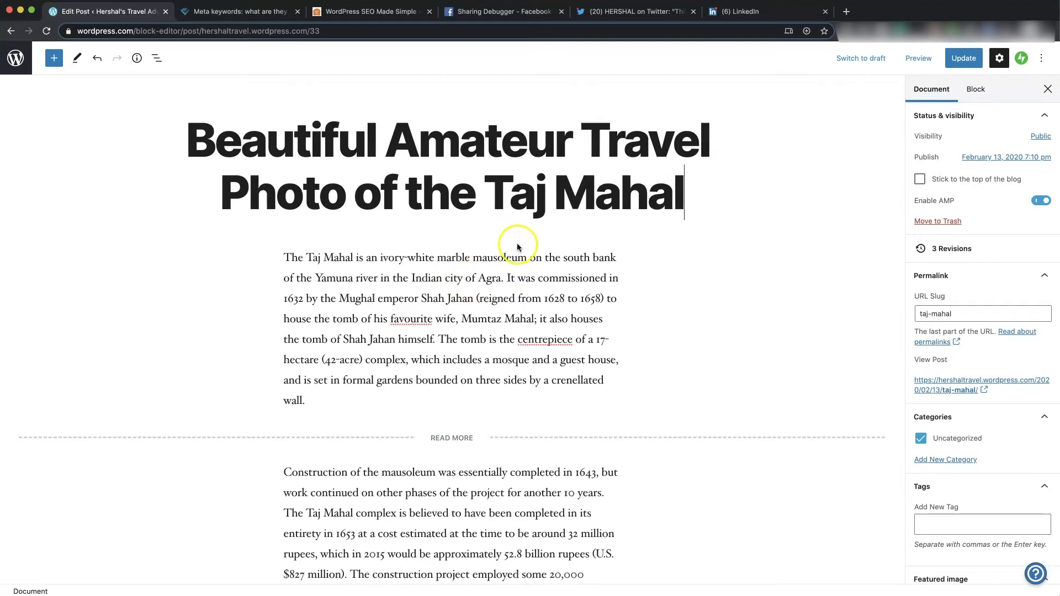
{"action": "left_click_drag", "start_coordinate": [236, 144], "coordinate": [676, 209]}
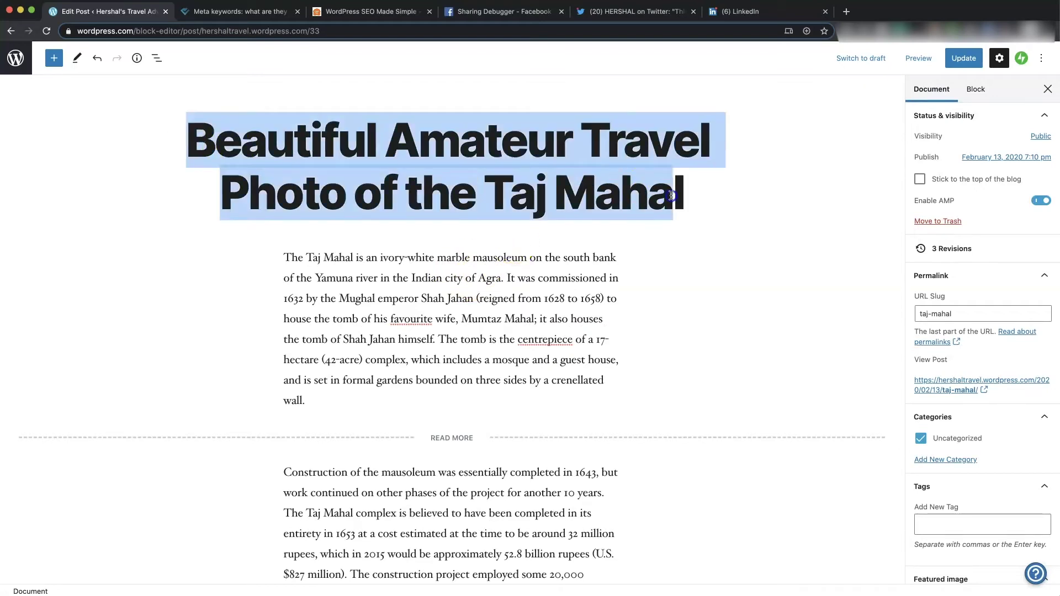
{"action": "left_click", "coordinate": [669, 215]}
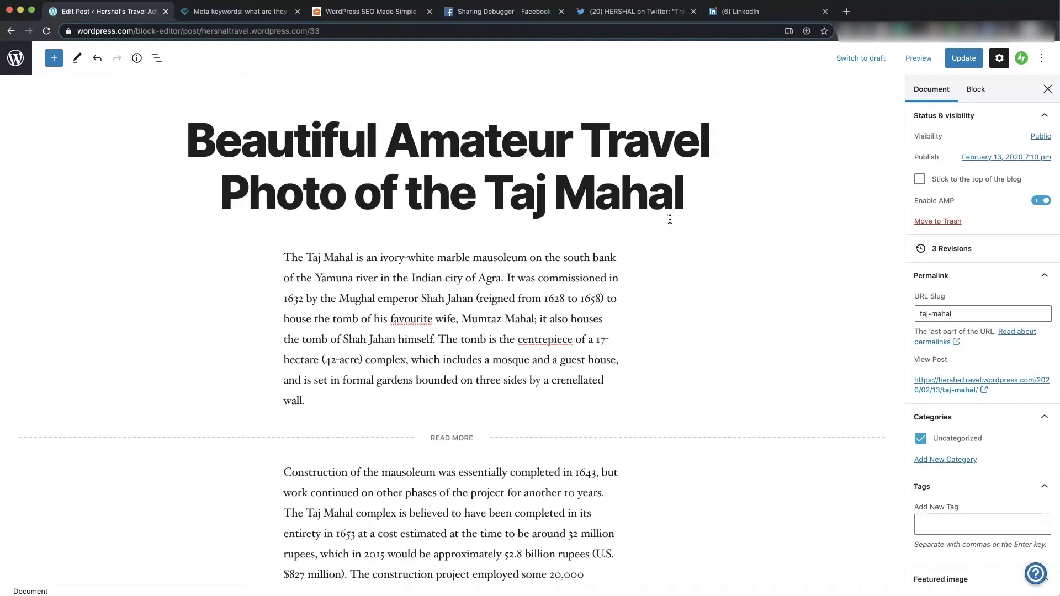
{"action": "left_click", "coordinate": [669, 127]}
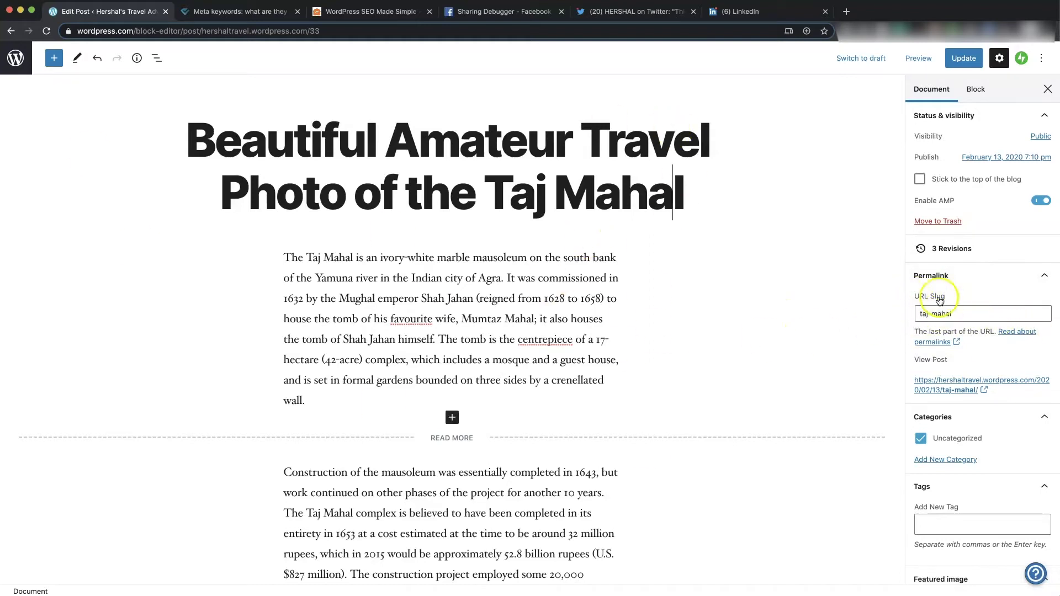
Step: Change the post's URL slug to "taj-mahal-amateur-travel-photo" and update the post
{"action": "left_click", "coordinate": [955, 313]}
{"action": "type", "text": "-"}
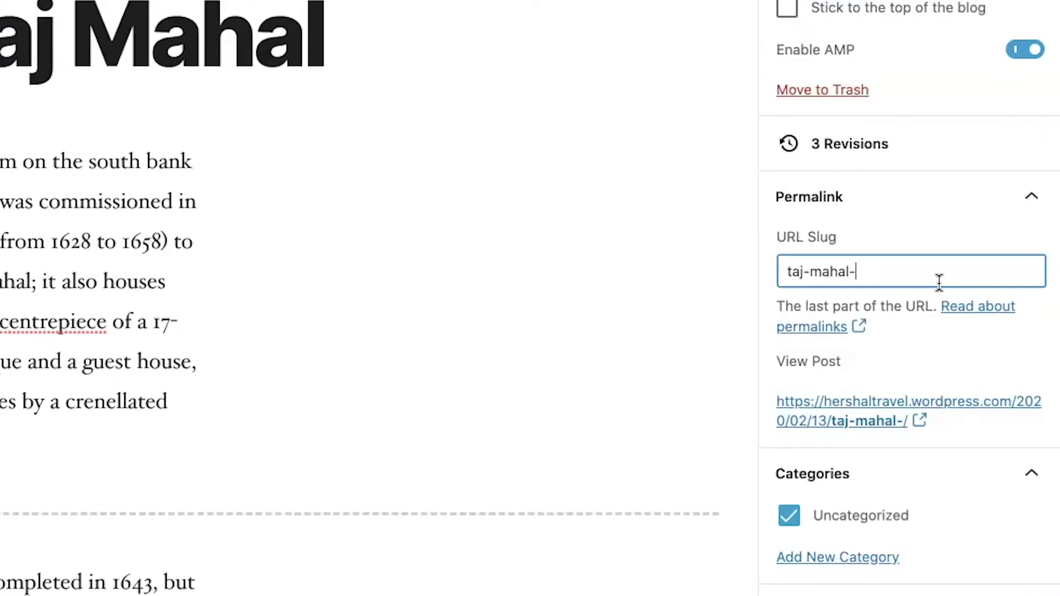
{"action": "type", "text": "amatu"}
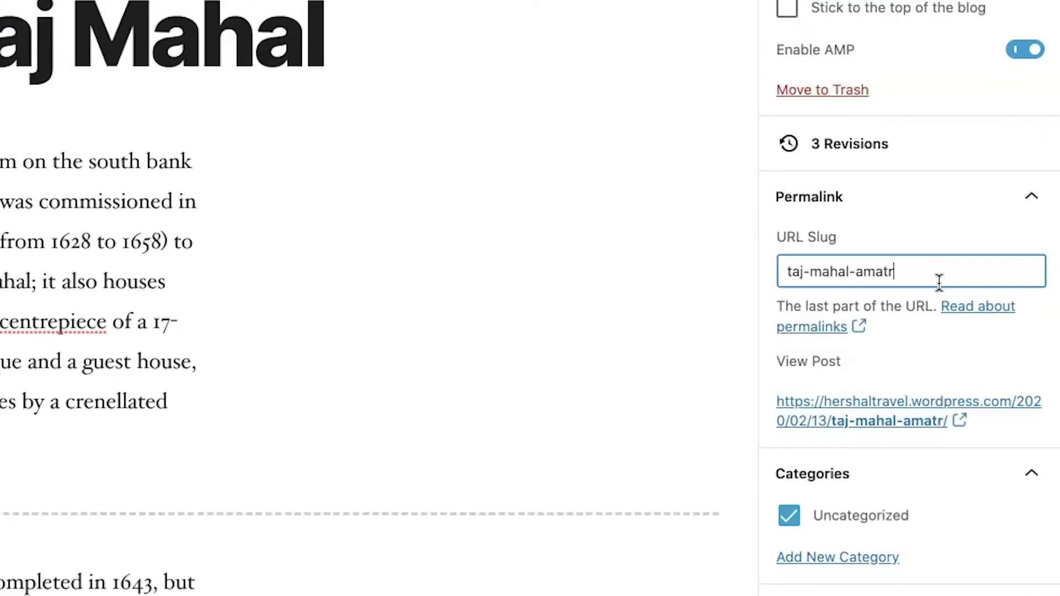
{"action": "key", "text": "BackSpace"}
{"action": "type", "text": "eur-"}
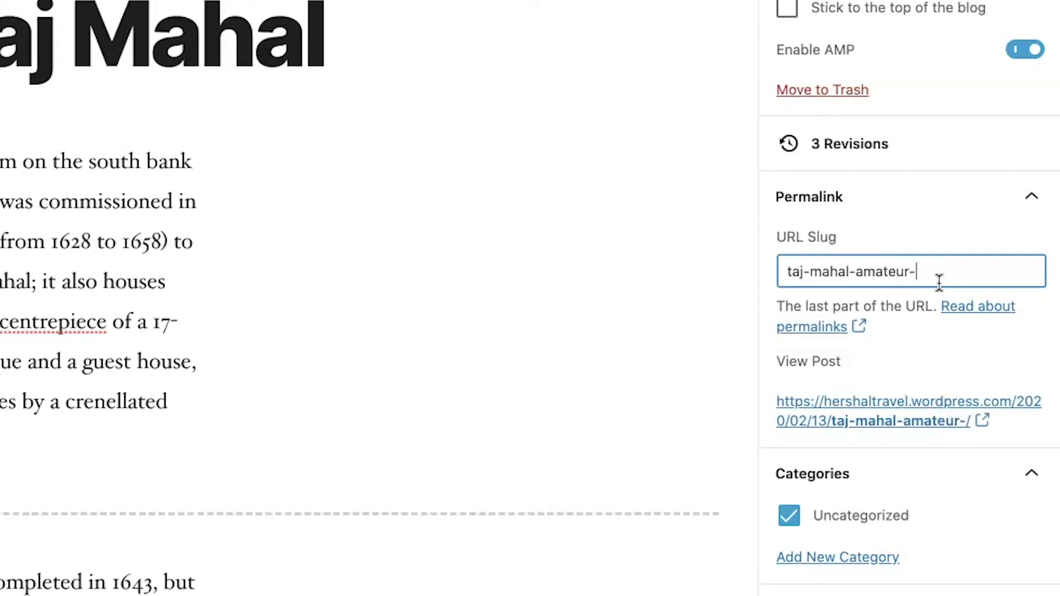
{"action": "type", "text": "travel-photo"}
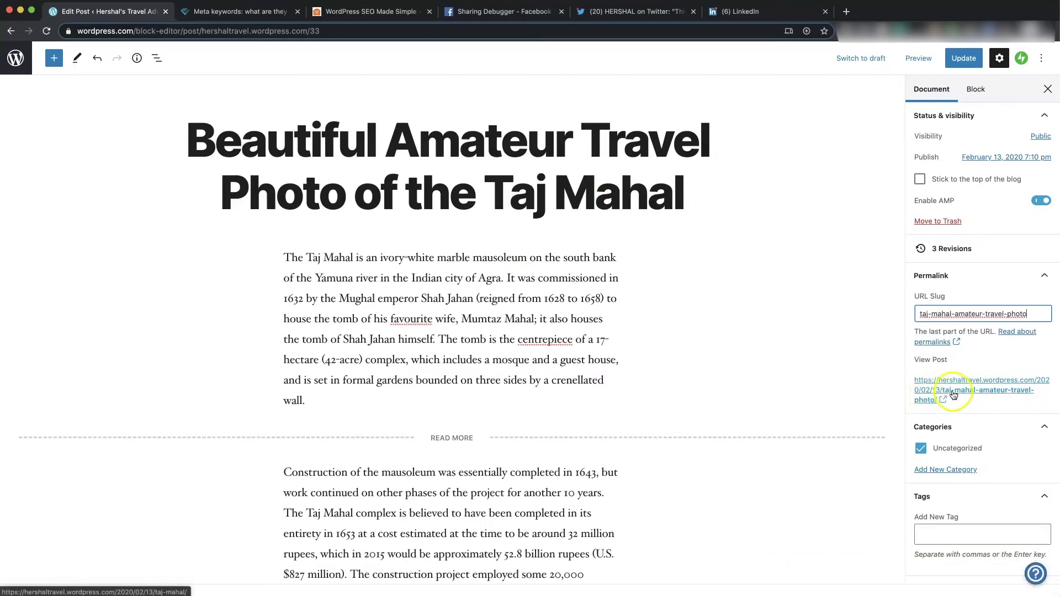
{"action": "left_click", "coordinate": [979, 55]}
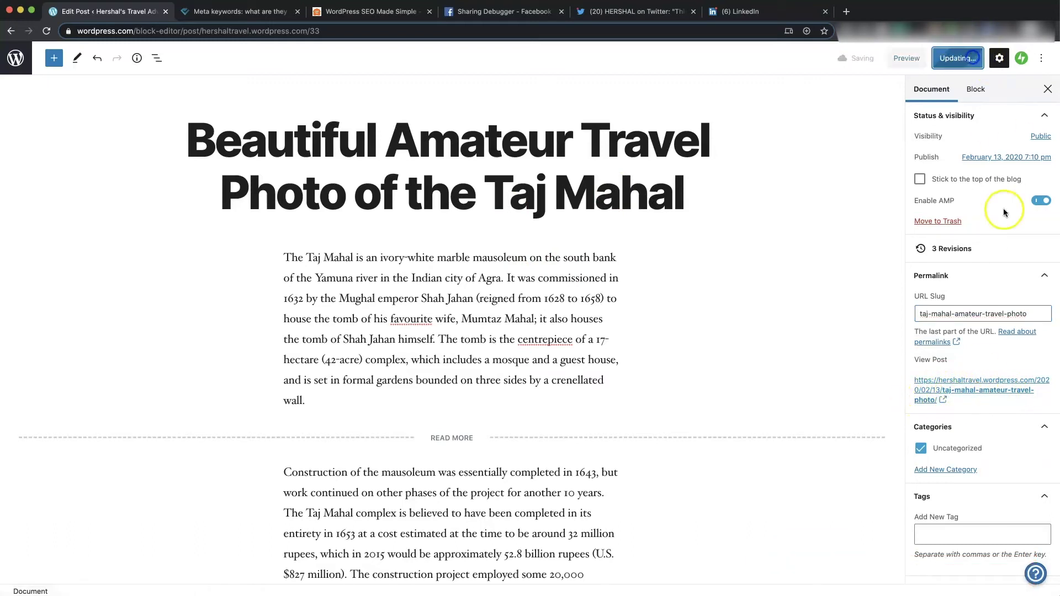
Step: Open the updated post from its permalink and check the title on the published page
{"action": "left_click", "coordinate": [977, 382]}
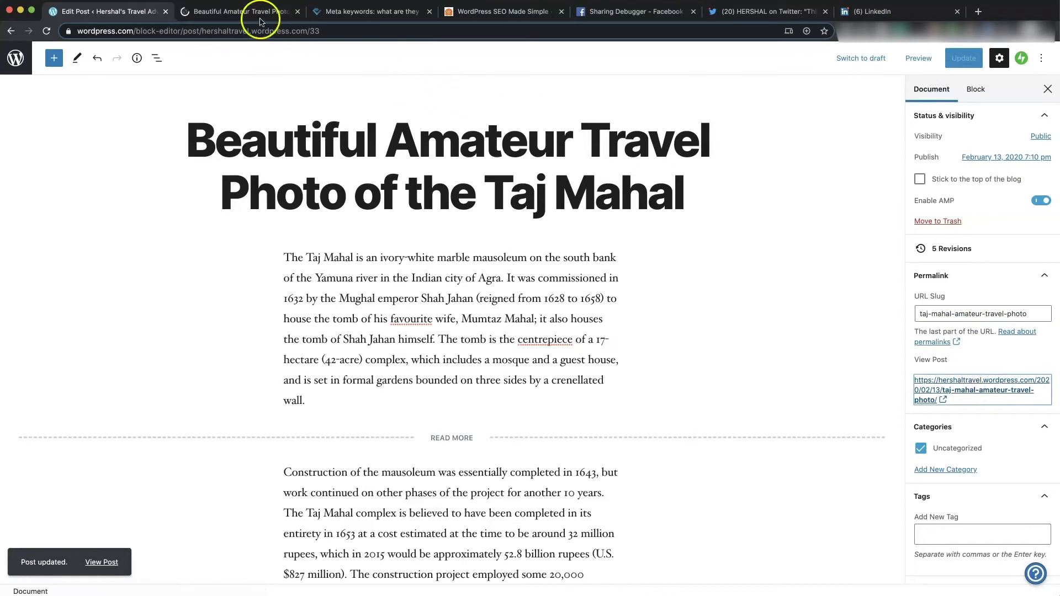
{"action": "left_click", "coordinate": [255, 12]}
{"action": "left_click_drag", "start_coordinate": [226, 234], "coordinate": [774, 289]}
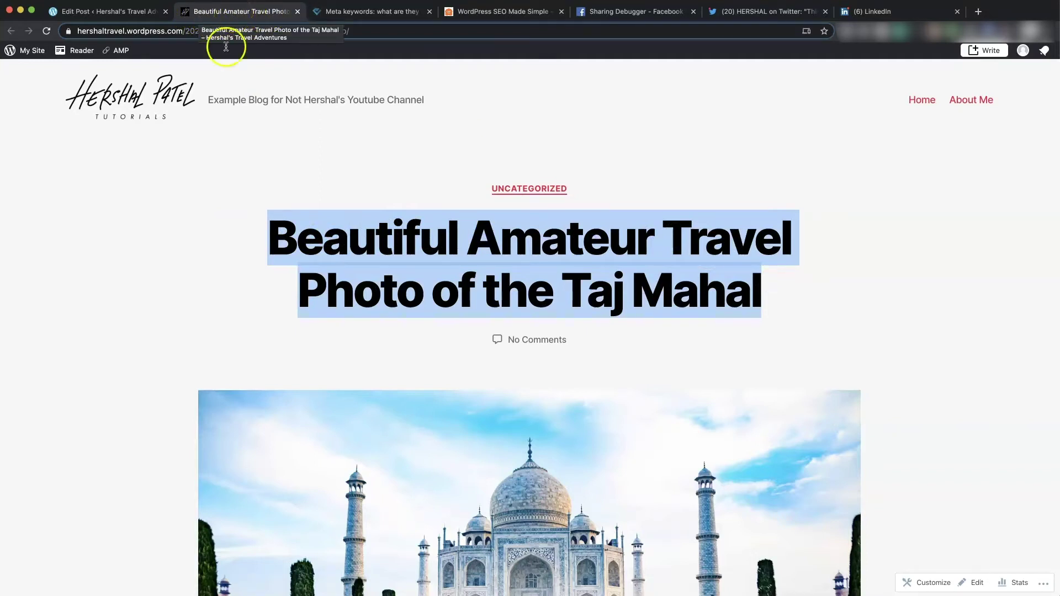
{"action": "left_click", "coordinate": [213, 160]}
Step: Open the HTML page source of the published Taj Mahal post
{"action": "right_click", "coordinate": [204, 190]}
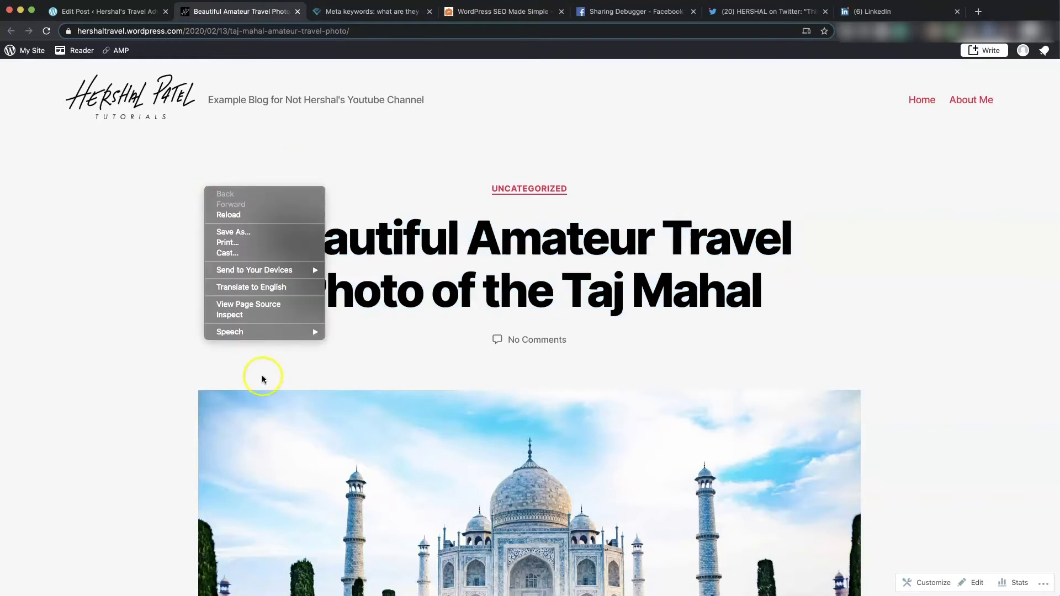
{"action": "left_click", "coordinate": [240, 304]}
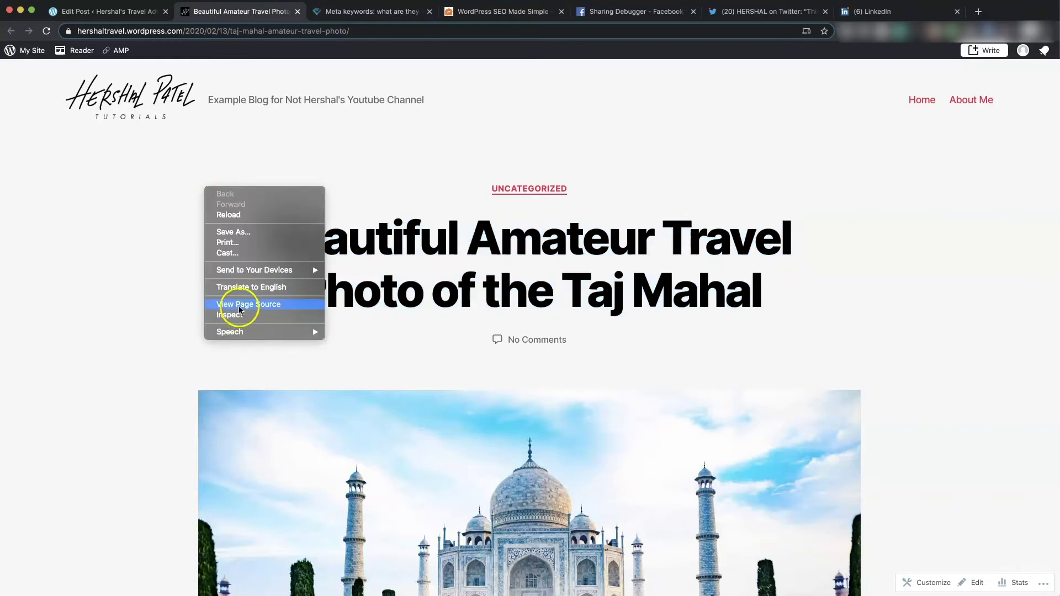
{"action": "left_click", "coordinate": [239, 306]}
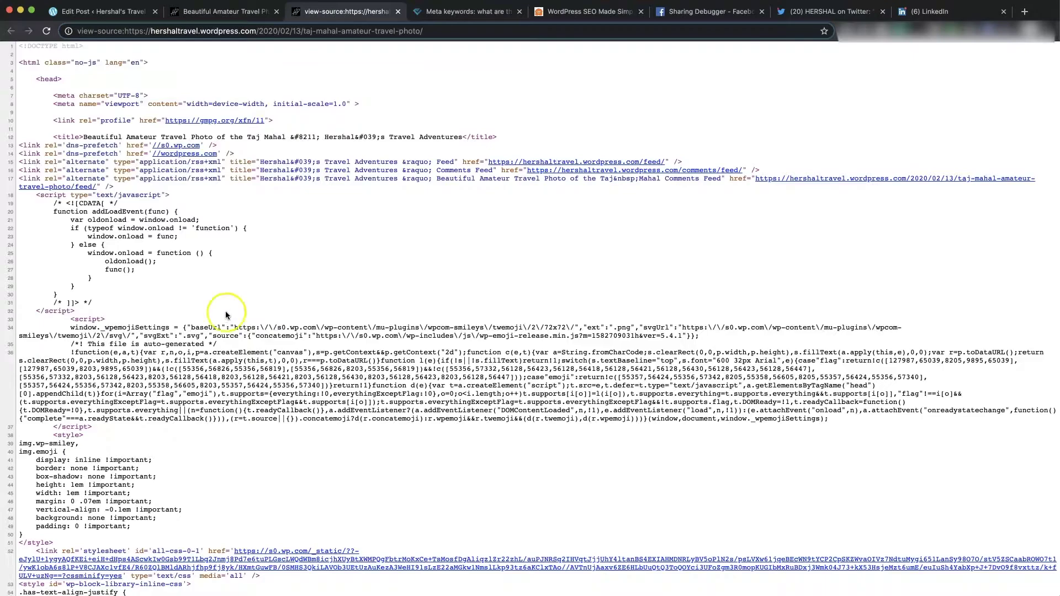
Step: Search the page source for "title" and highlight the whole title tag line
{"action": "key", "text": "super+f"}
{"action": "type", "text": "title"}
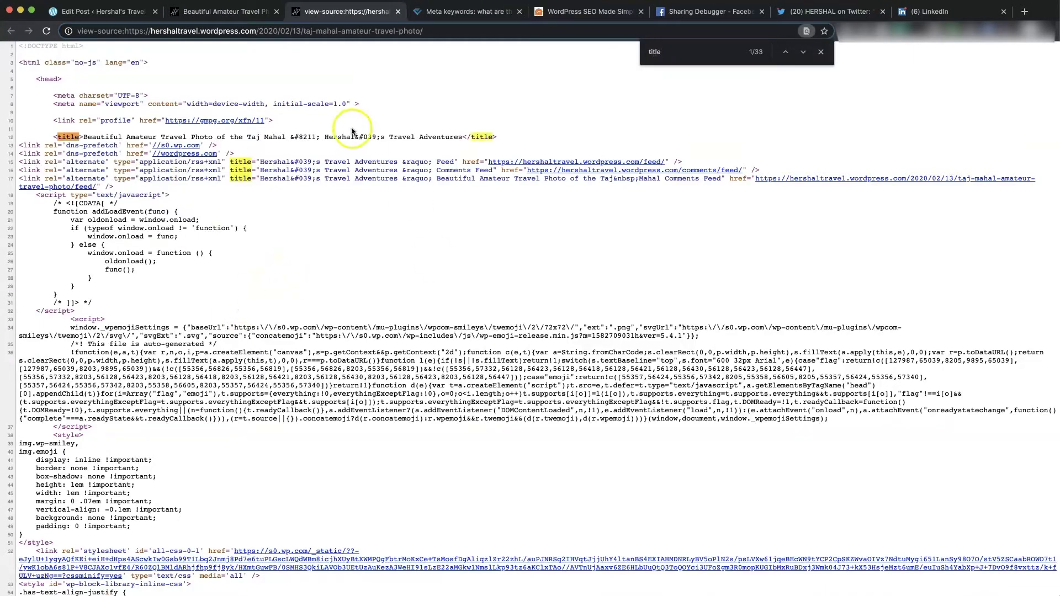
{"action": "left_click_drag", "start_coordinate": [54, 136], "coordinate": [496, 140]}
Step: Search the page source for "description" and highlight the content of the meta description tag
{"action": "double_click", "coordinate": [682, 54]}
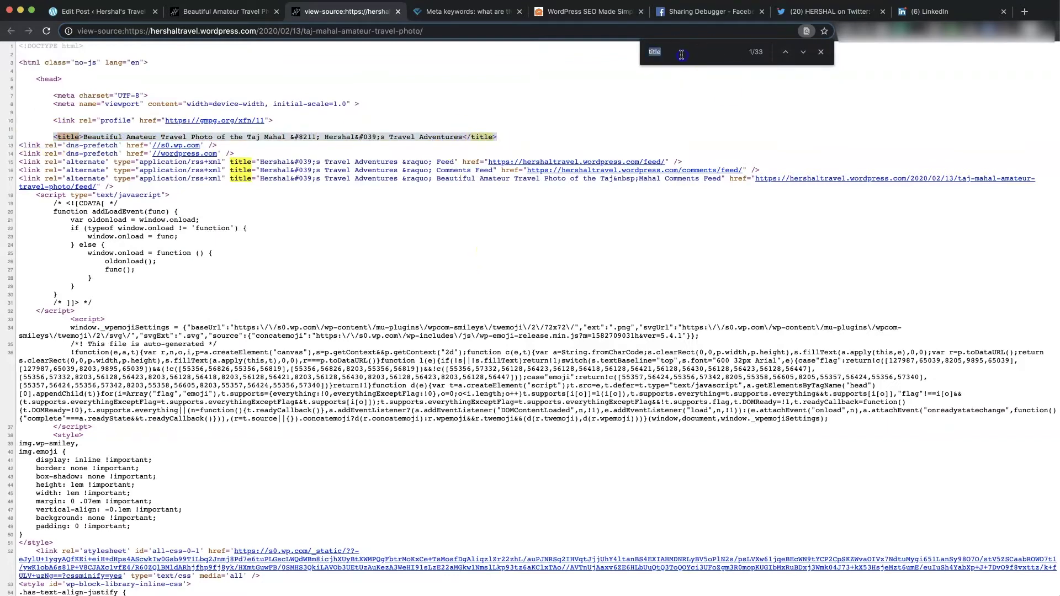
{"action": "type", "text": "descrip"}
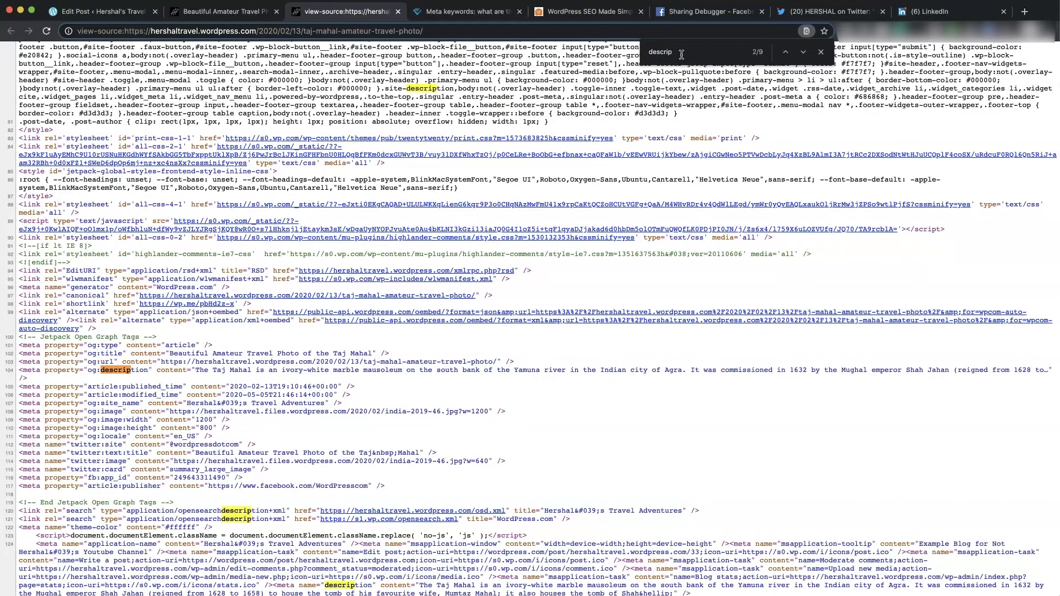
{"action": "type", "text": "tion"}
{"action": "key", "text": "Return"}
{"action": "key", "text": "Return"}
{"action": "key", "text": "Return"}
{"action": "key", "text": "Return"}
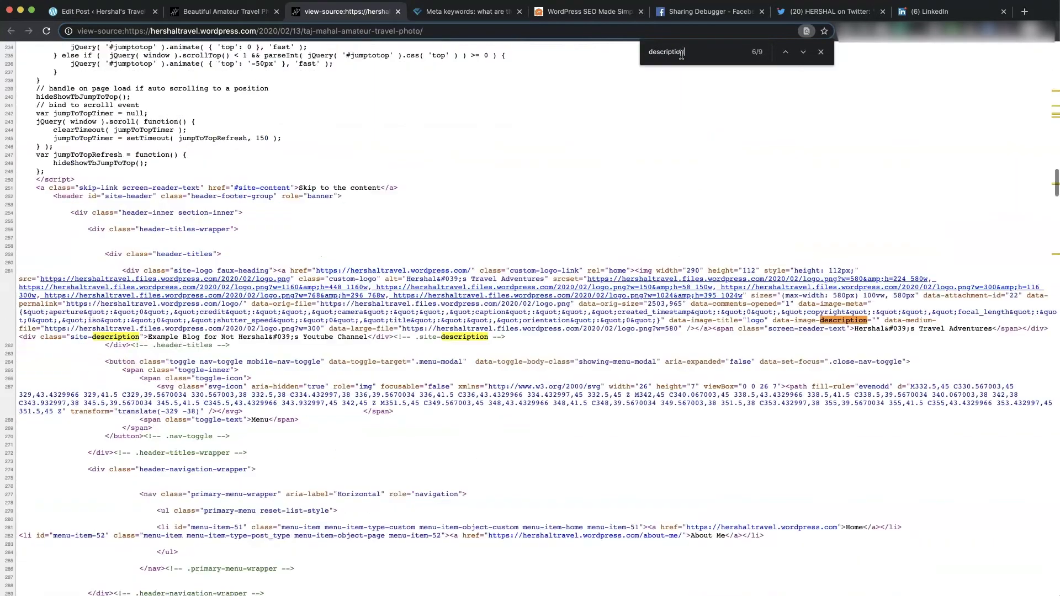
{"action": "scroll", "coordinate": [773, 293], "scroll_direction": "down", "scroll_amount": 1}
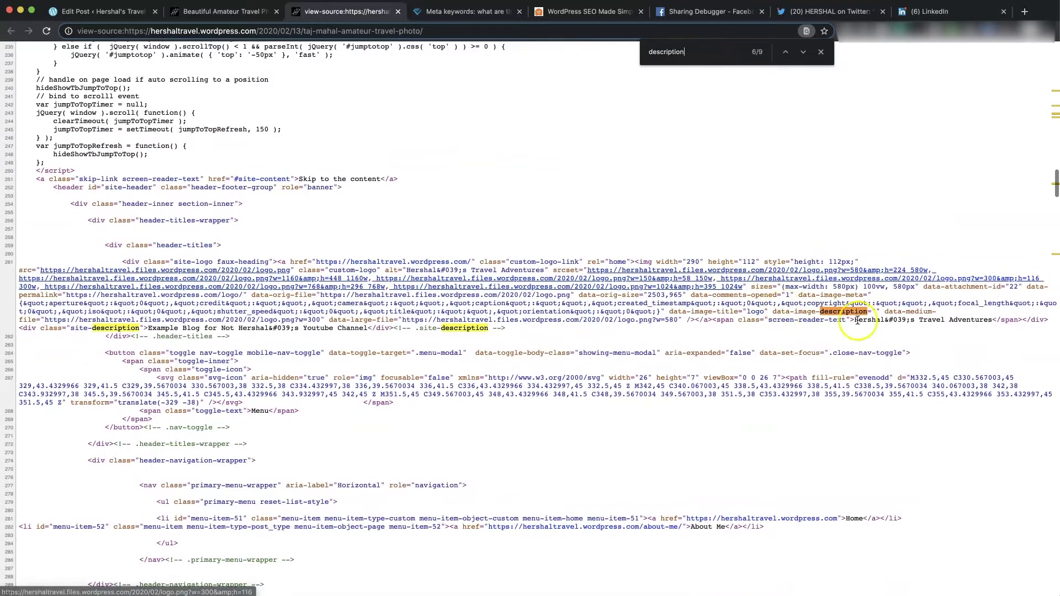
{"action": "scroll", "coordinate": [607, 320], "scroll_direction": "up", "scroll_amount": 1}
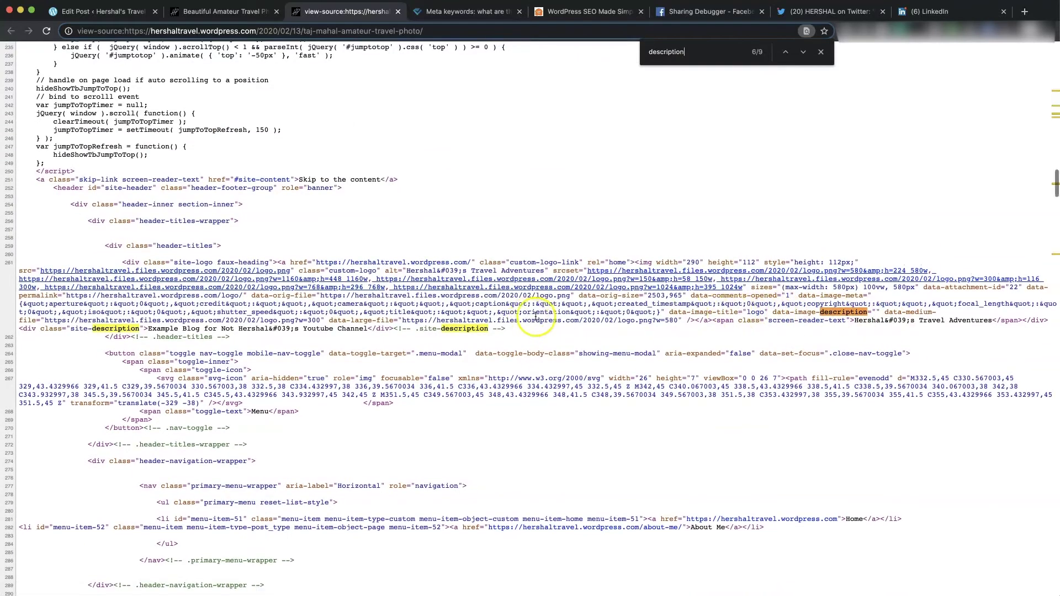
{"action": "left_click", "coordinate": [785, 51]}
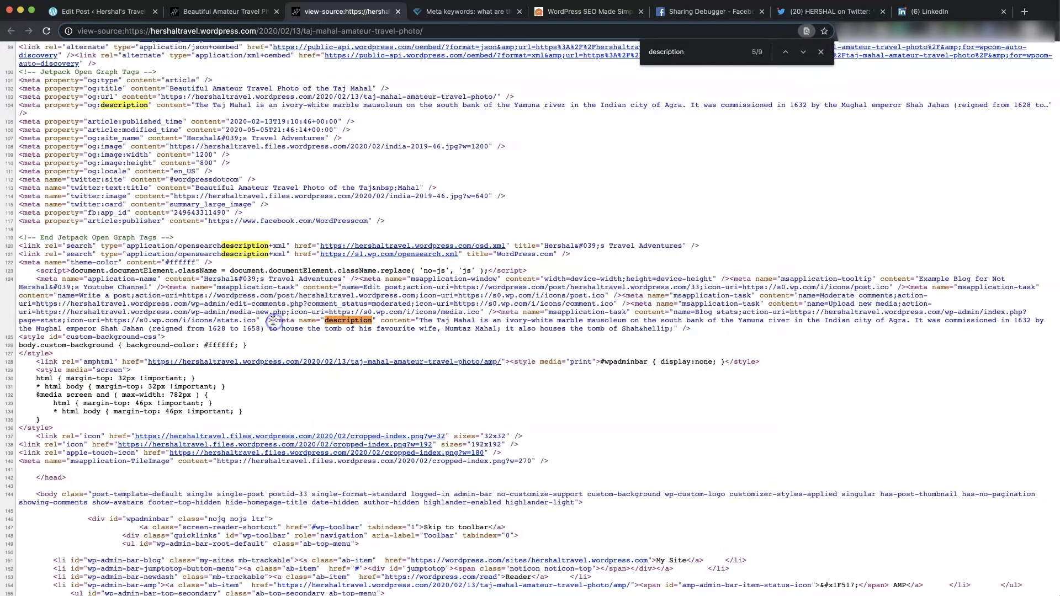
{"action": "left_click_drag", "start_coordinate": [274, 321], "coordinate": [316, 322]}
{"action": "left_click_drag", "start_coordinate": [419, 321], "coordinate": [672, 330]}
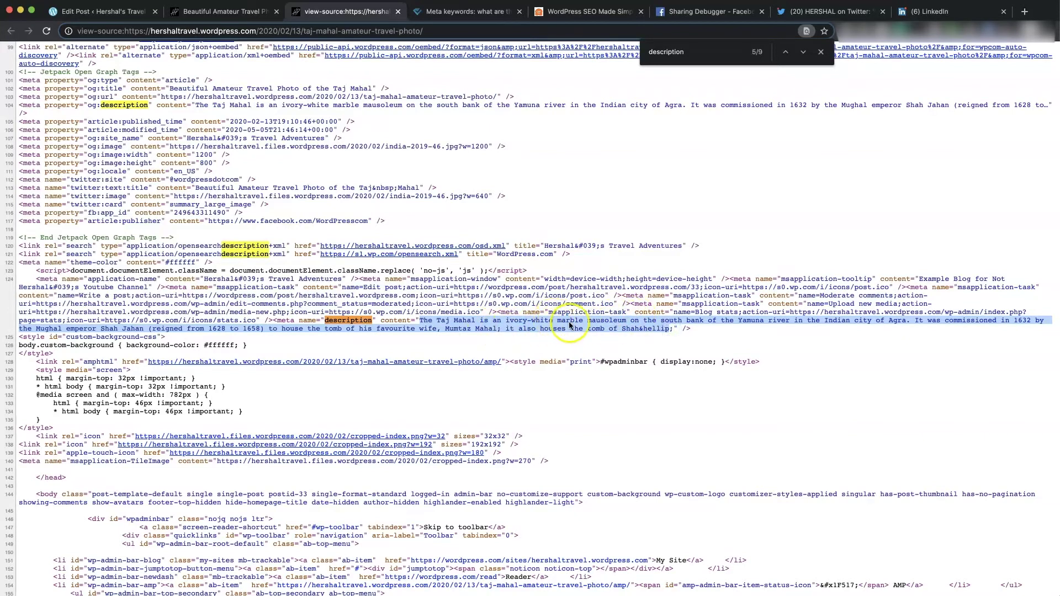
Step: Compare the meta description in the source with the opening paragraph of the published post
{"action": "scroll", "coordinate": [556, 323], "scroll_direction": "up", "scroll_amount": 1}
{"action": "left_click", "coordinate": [192, 4]}
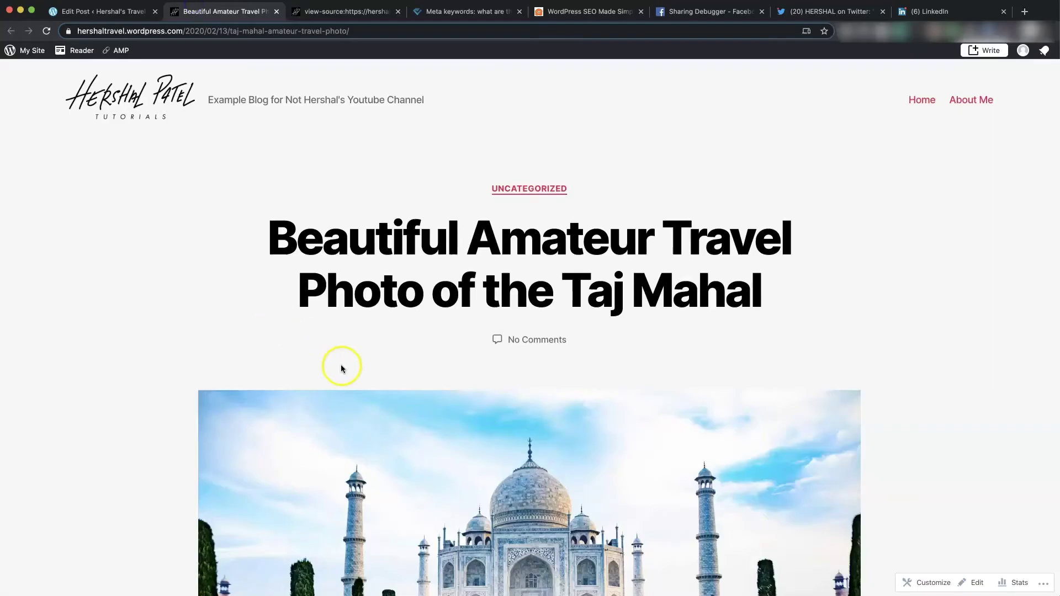
{"action": "scroll", "coordinate": [386, 350], "scroll_direction": "down", "scroll_amount": 10}
{"action": "left_click", "coordinate": [333, 11]}
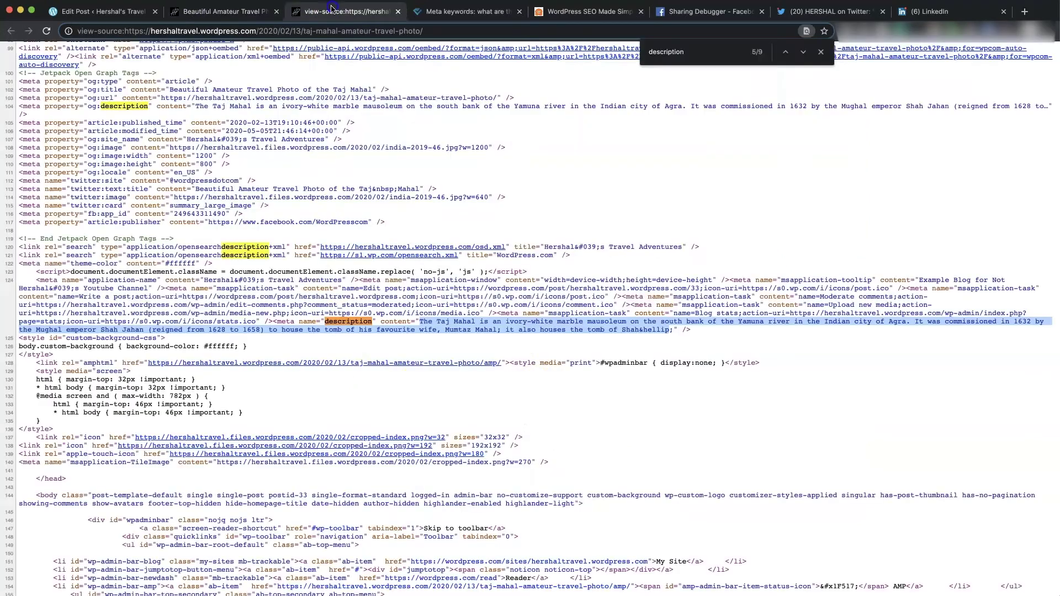
{"action": "left_click", "coordinate": [196, 11]}
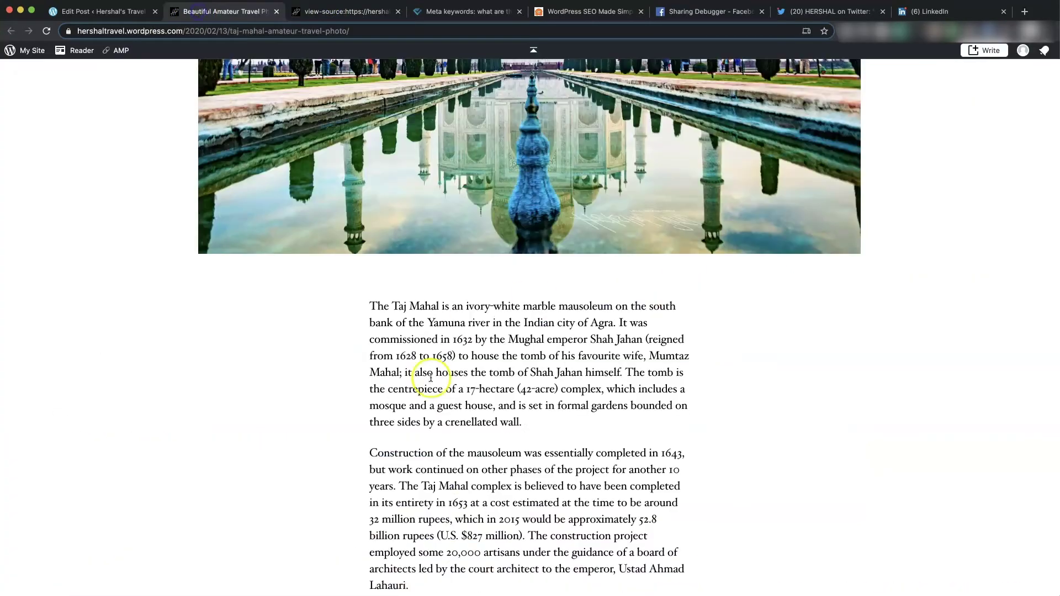
{"action": "scroll", "coordinate": [473, 355], "scroll_direction": "up", "scroll_amount": 5}
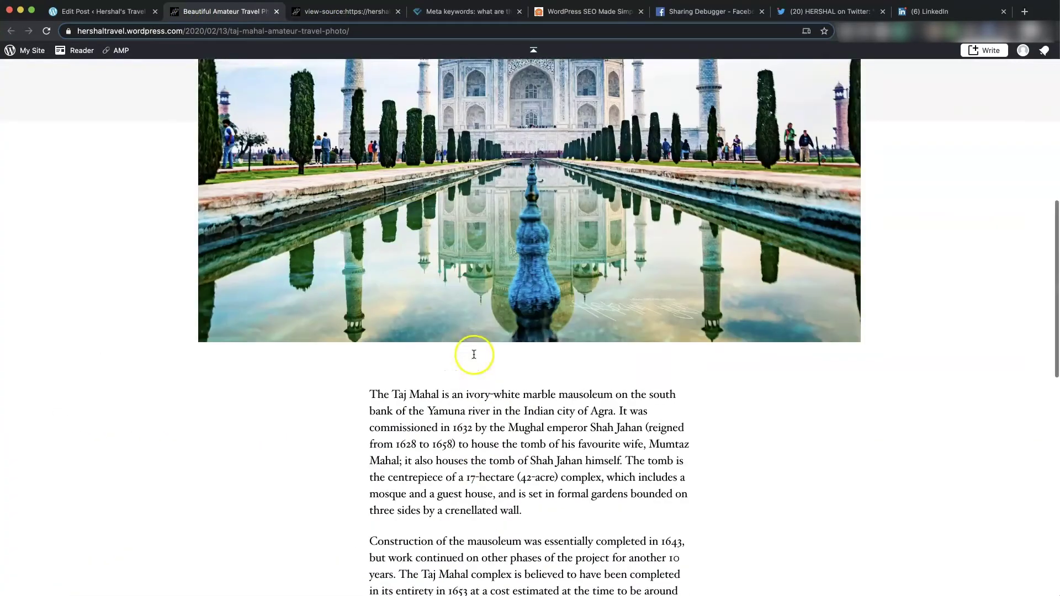
Step: Start the post body with "I'm an amateur traveler, and I took a stunning photo of the Taj Mahal, located in Agra, India." and update the post
{"action": "left_click", "coordinate": [85, 16]}
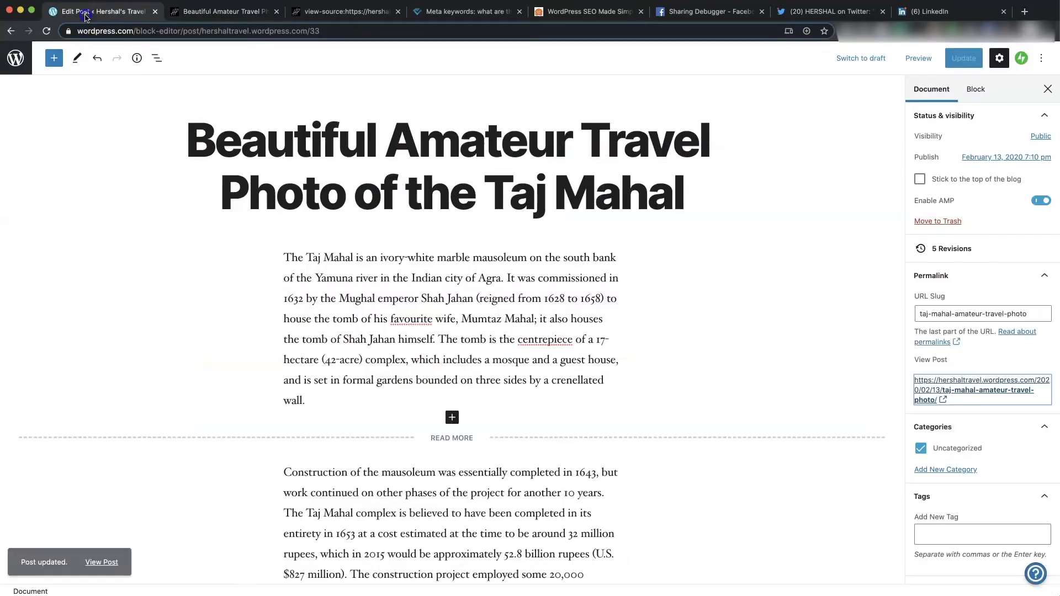
{"action": "left_click", "coordinate": [284, 256]}
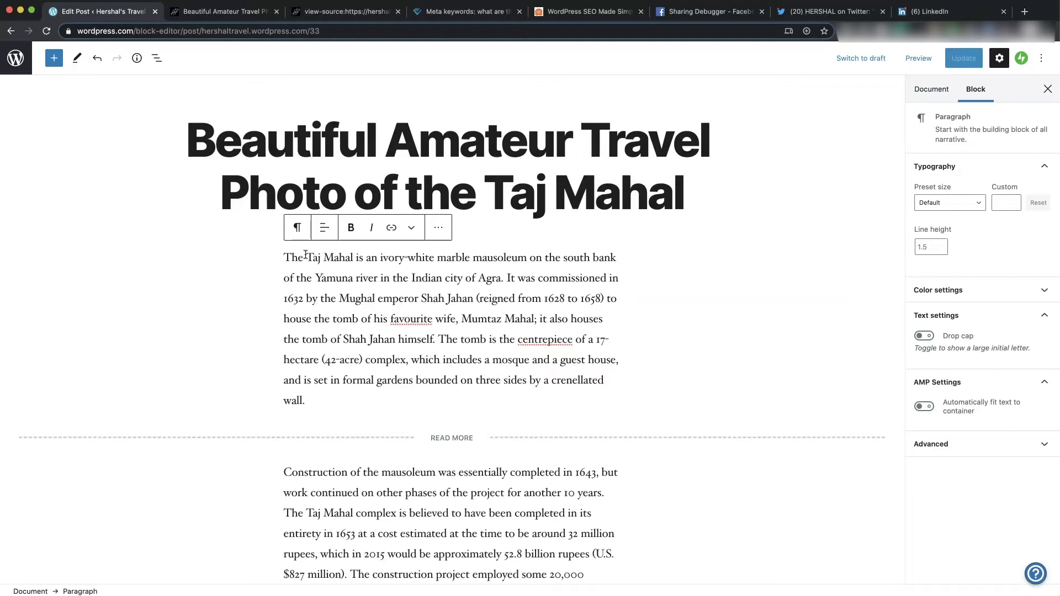
{"action": "key", "text": "Return"}
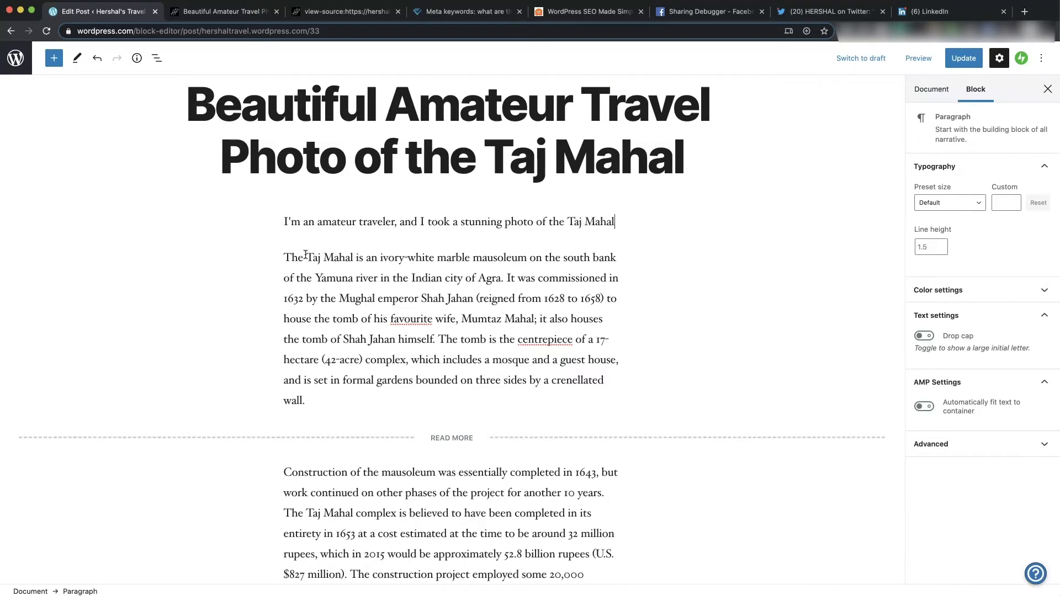
{"action": "type", "text": "Lo"}
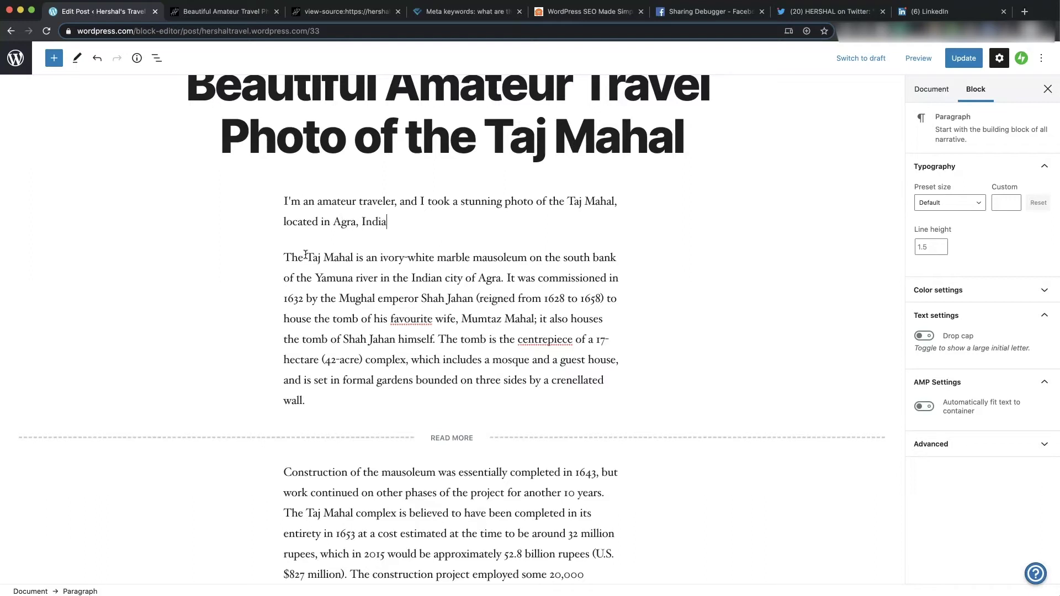
{"action": "key", "text": "super+s"}
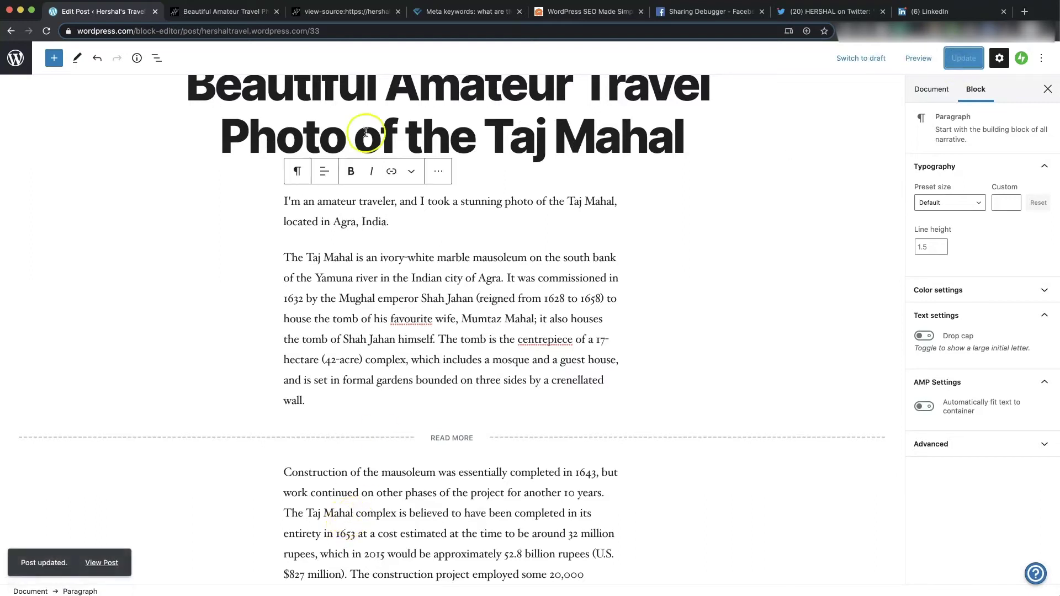
Step: Reload the page source and highlight the text of the meta description tag to check it
{"action": "left_click", "coordinate": [282, 17]}
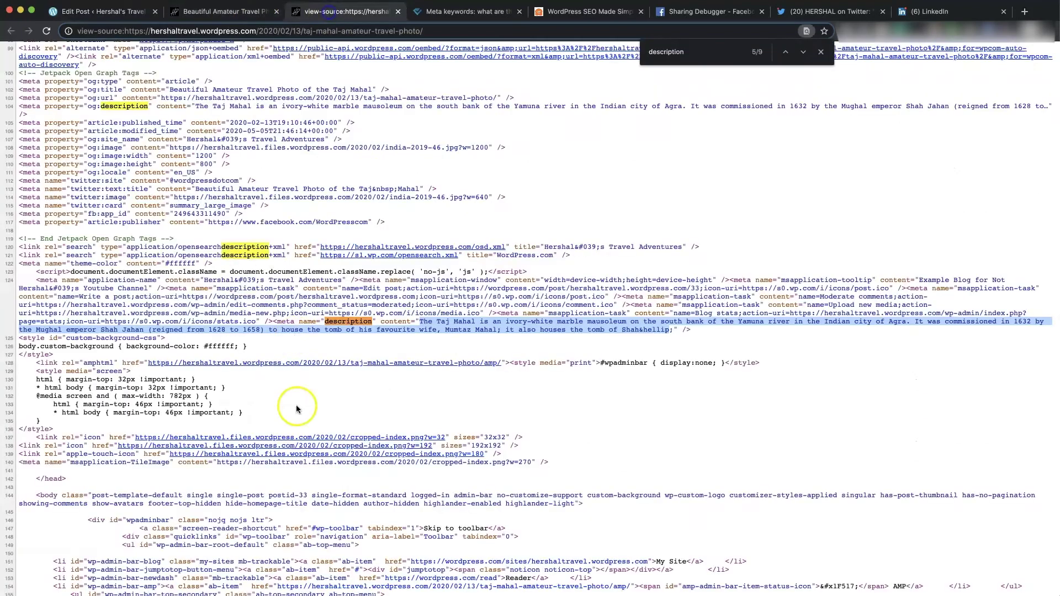
{"action": "left_click", "coordinate": [47, 31]}
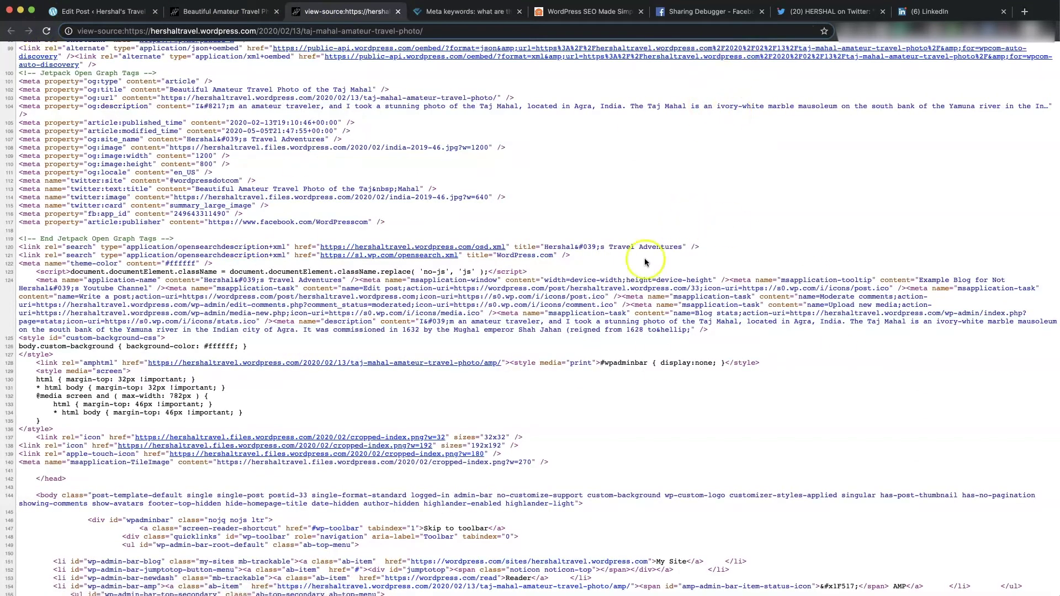
{"action": "left_click_drag", "start_coordinate": [273, 321], "coordinate": [539, 326]}
{"action": "left_click", "coordinate": [421, 324]}
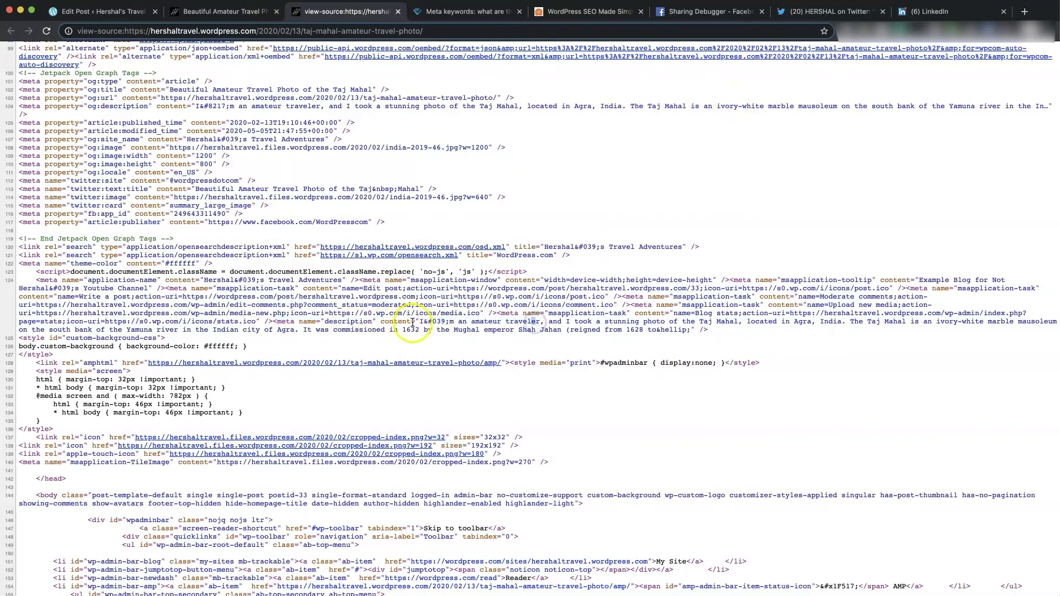
{"action": "left_click_drag", "start_coordinate": [421, 324], "coordinate": [692, 332]}
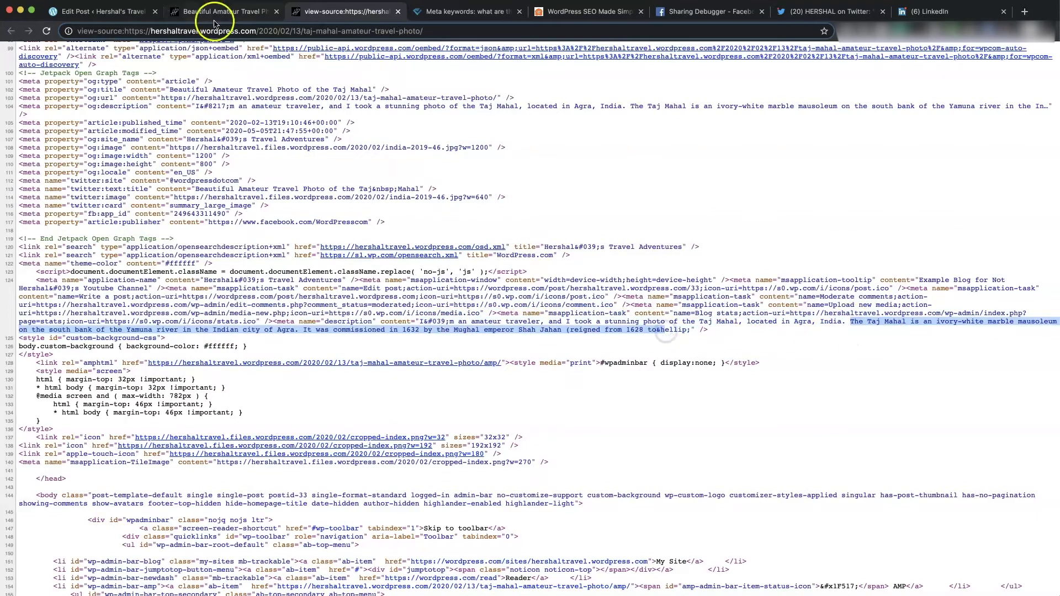
Step: Reload the published post and compare its opening paragraph with the page source
{"action": "left_click", "coordinate": [215, 16]}
{"action": "scroll", "coordinate": [456, 407], "scroll_direction": "down", "scroll_amount": 3}
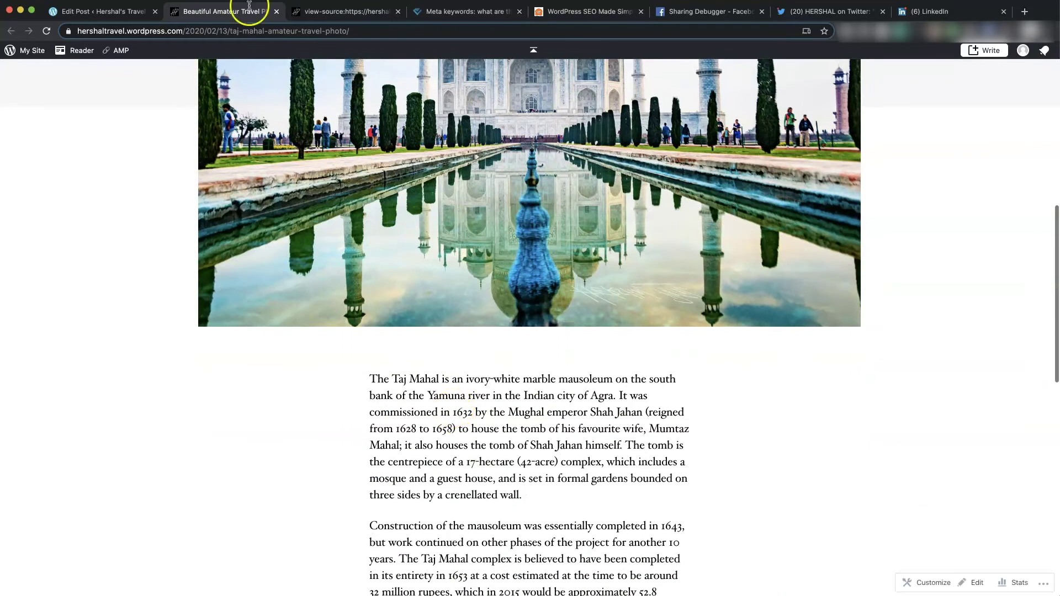
{"action": "left_click", "coordinate": [46, 31]}
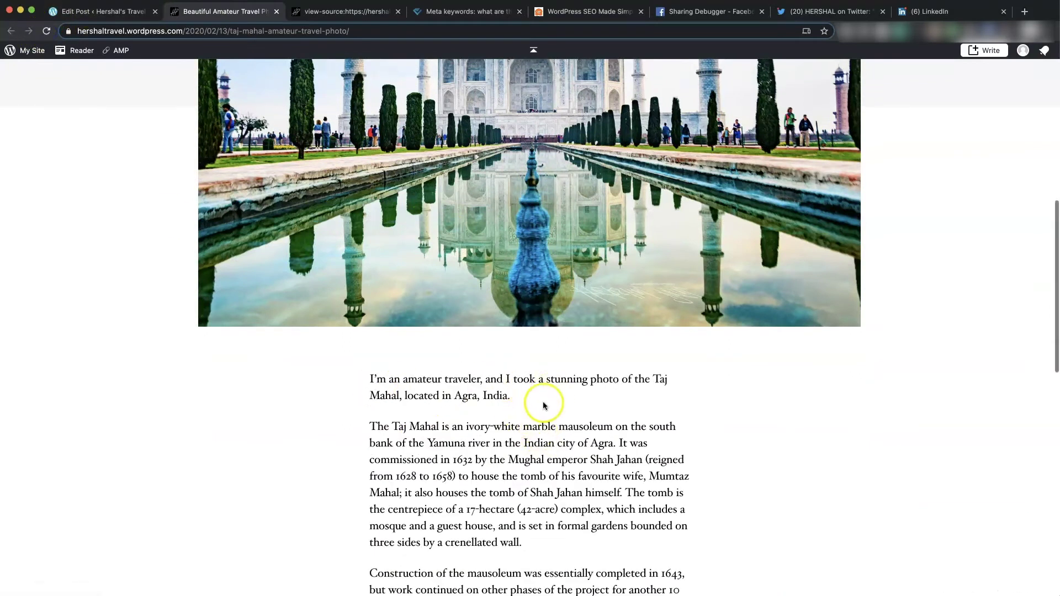
{"action": "left_click", "coordinate": [328, 17]}
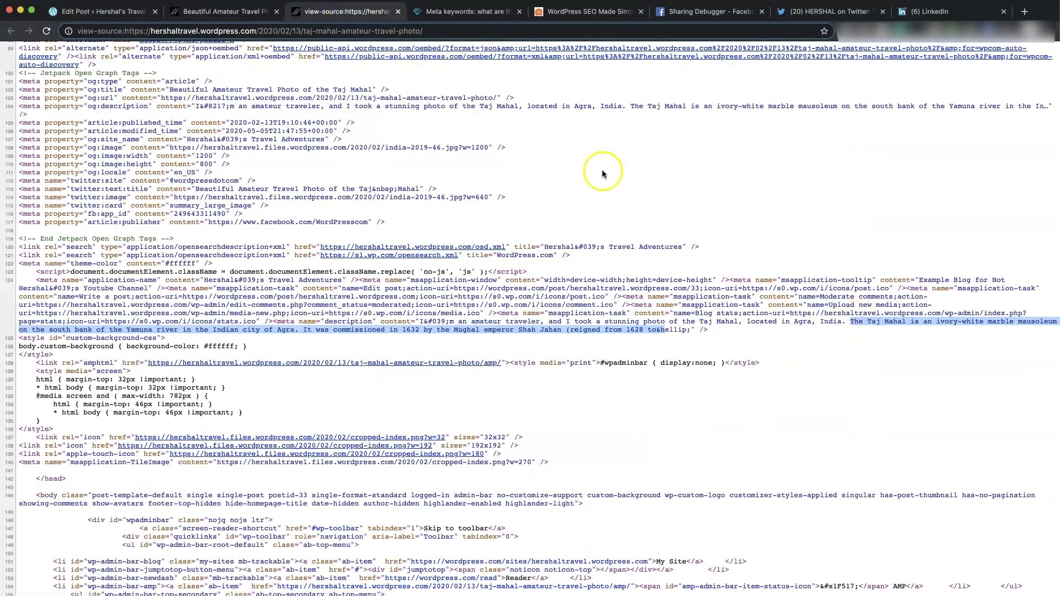
{"action": "left_click", "coordinate": [258, 11]}
Step: Add the tags "photography", "travel" and "travel photography" to the post in the editor
{"action": "left_click", "coordinate": [102, 12]}
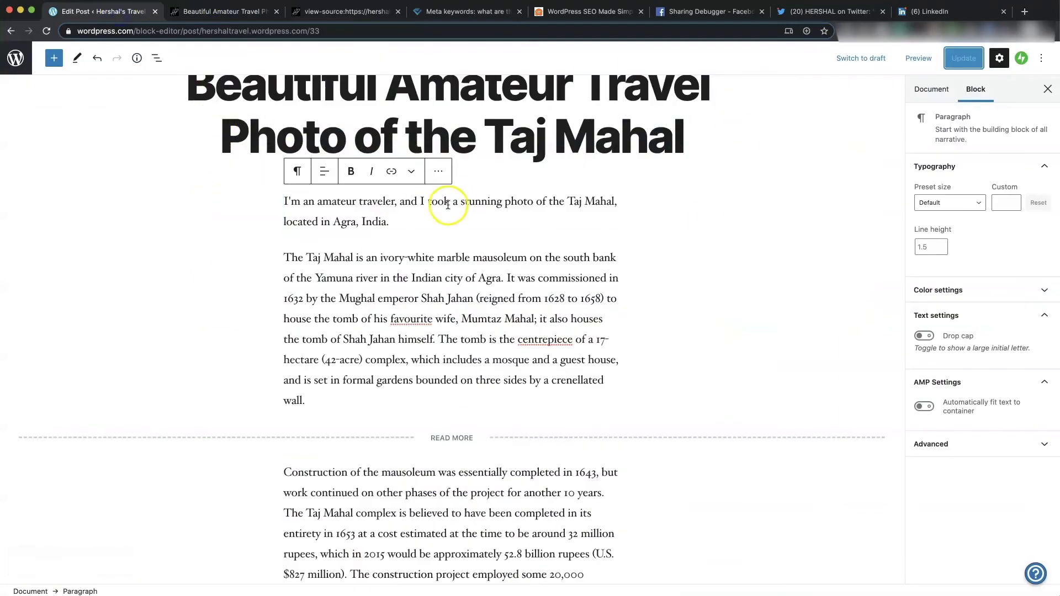
{"action": "scroll", "coordinate": [447, 205], "scroll_direction": "up", "scroll_amount": 2}
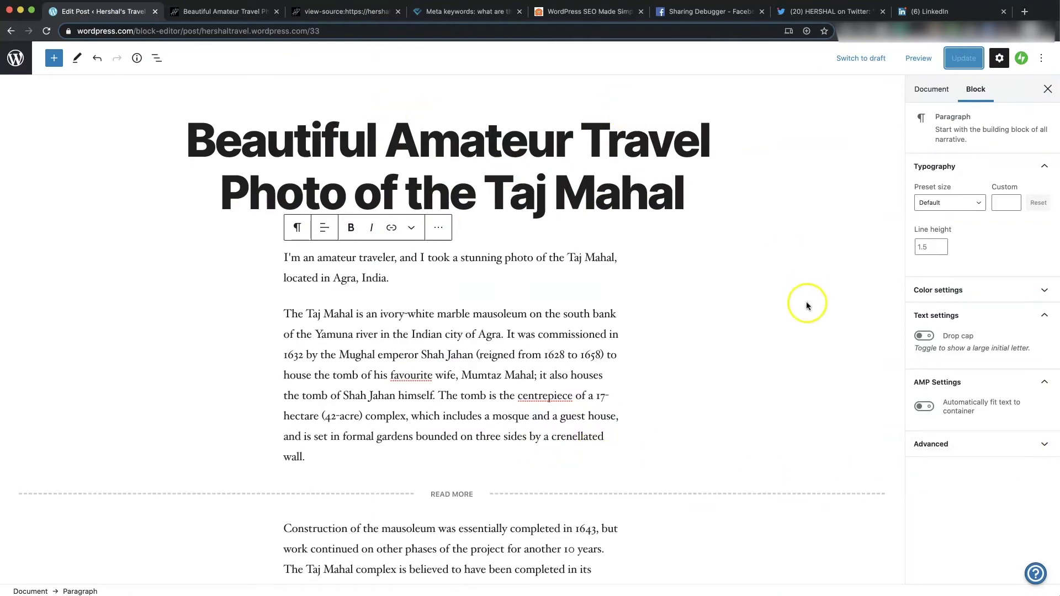
{"action": "left_click", "coordinate": [932, 88]}
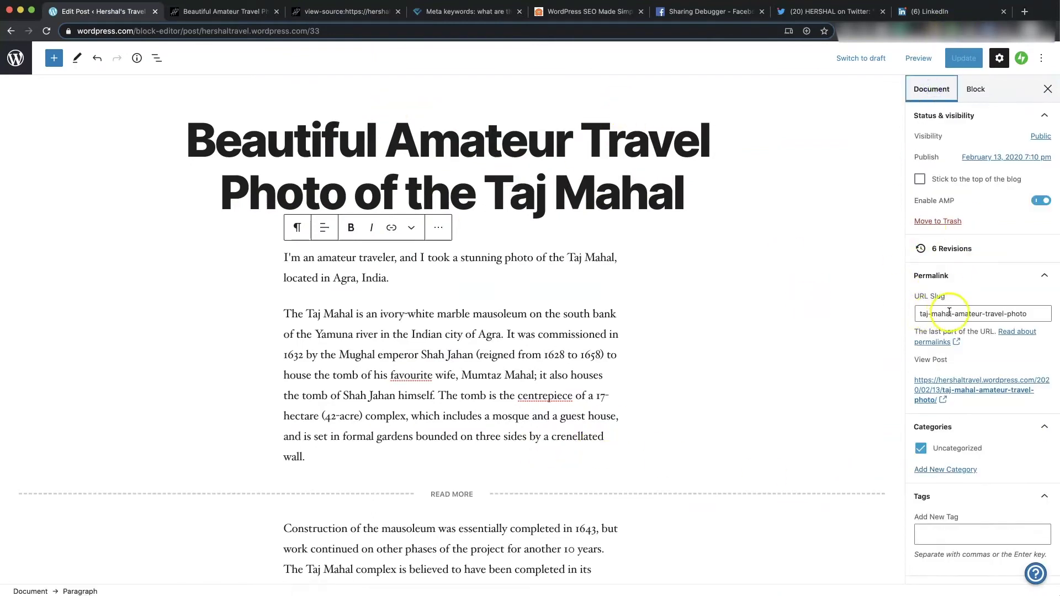
{"action": "scroll", "coordinate": [949, 313], "scroll_direction": "down", "scroll_amount": 3}
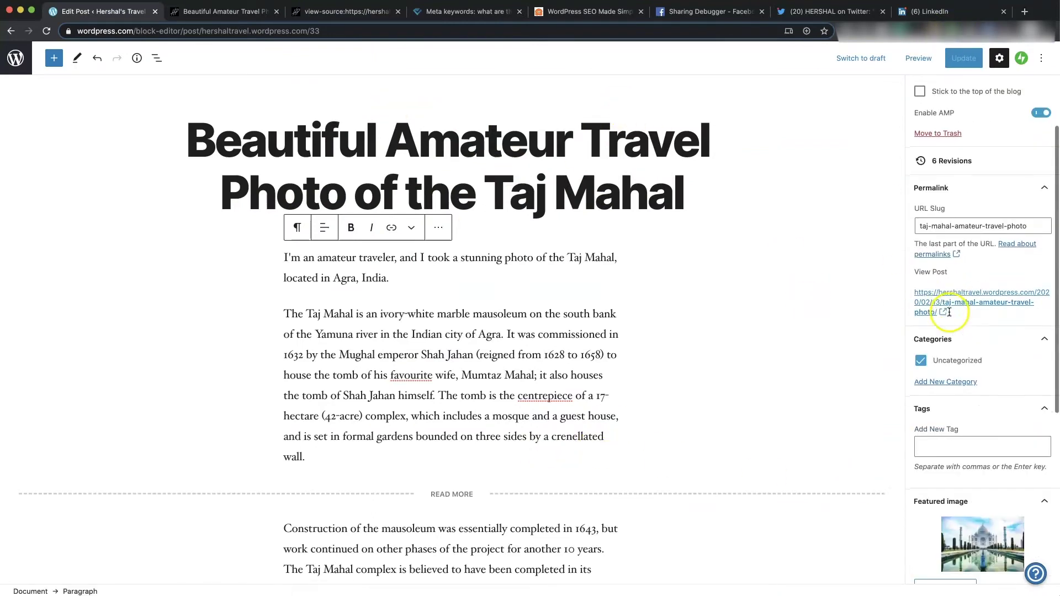
{"action": "left_click", "coordinate": [960, 446]}
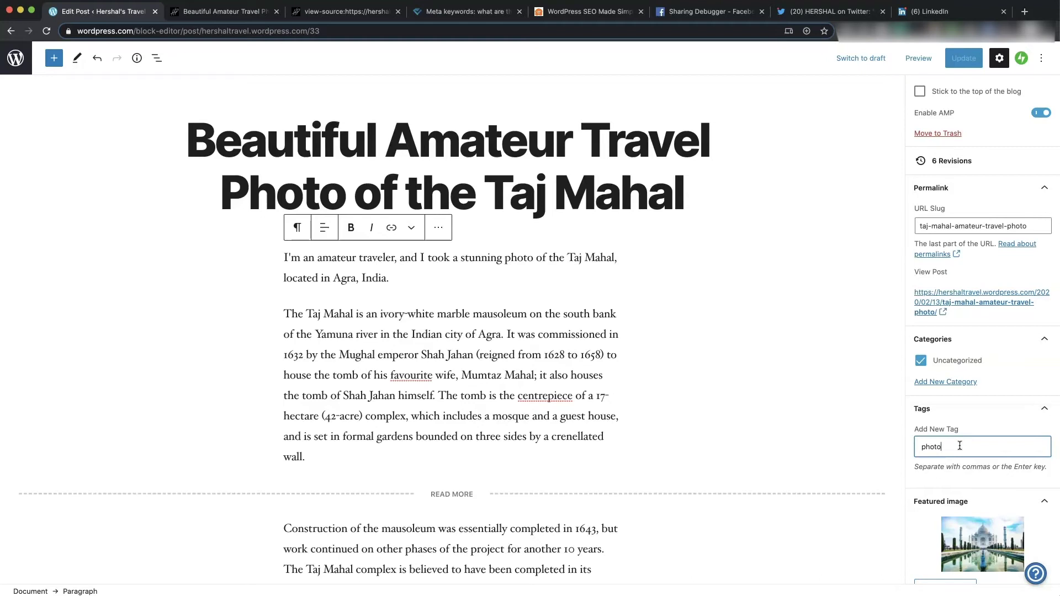
{"action": "key", "text": "Return"}
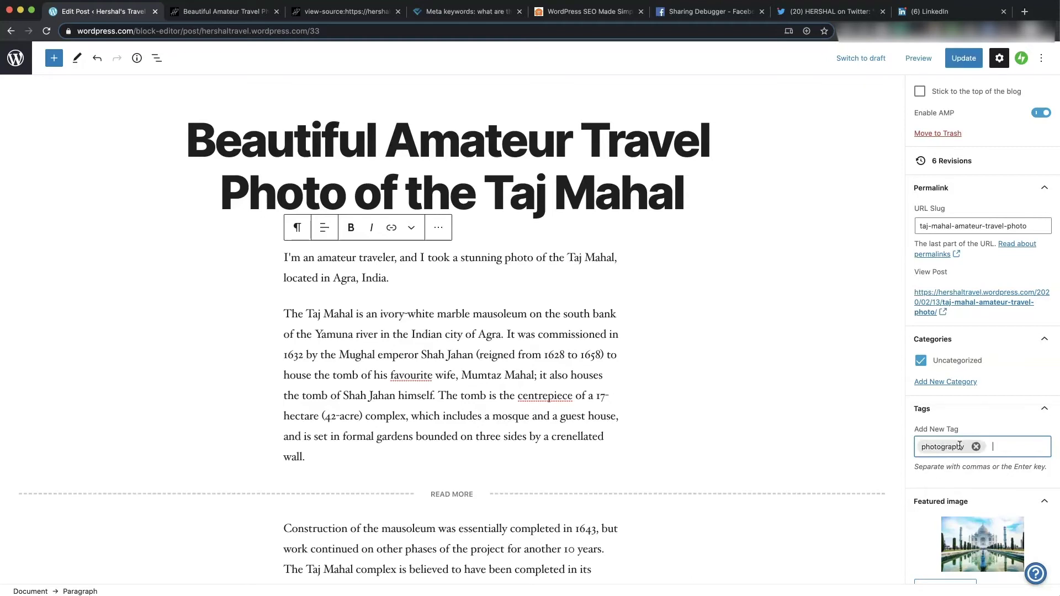
{"action": "type", "text": "travel"}
{"action": "key", "text": "Return"}
{"action": "type", "text": "trave"}
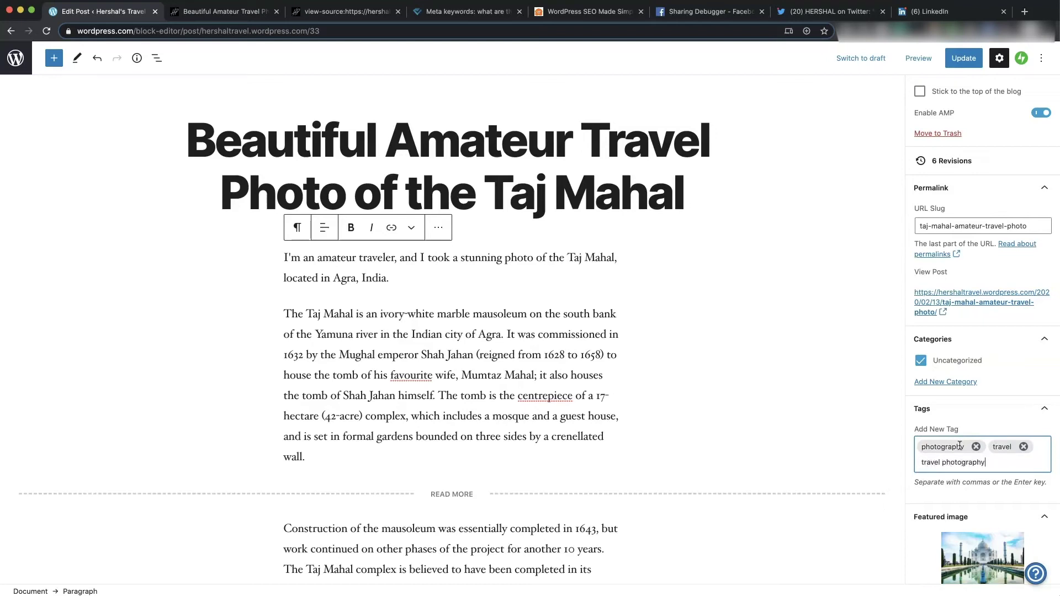
{"action": "key", "text": "Return"}
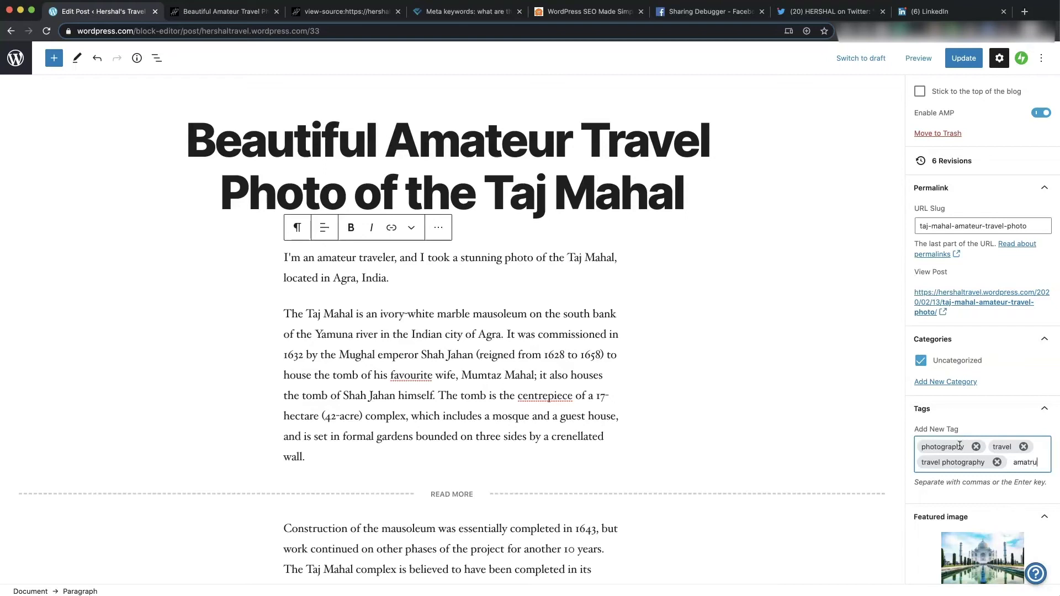
Step: Add the tags "amateur travel", "taj mahal", "agra" and "india" to the post and update it
{"action": "type", "text": "amateur t"}
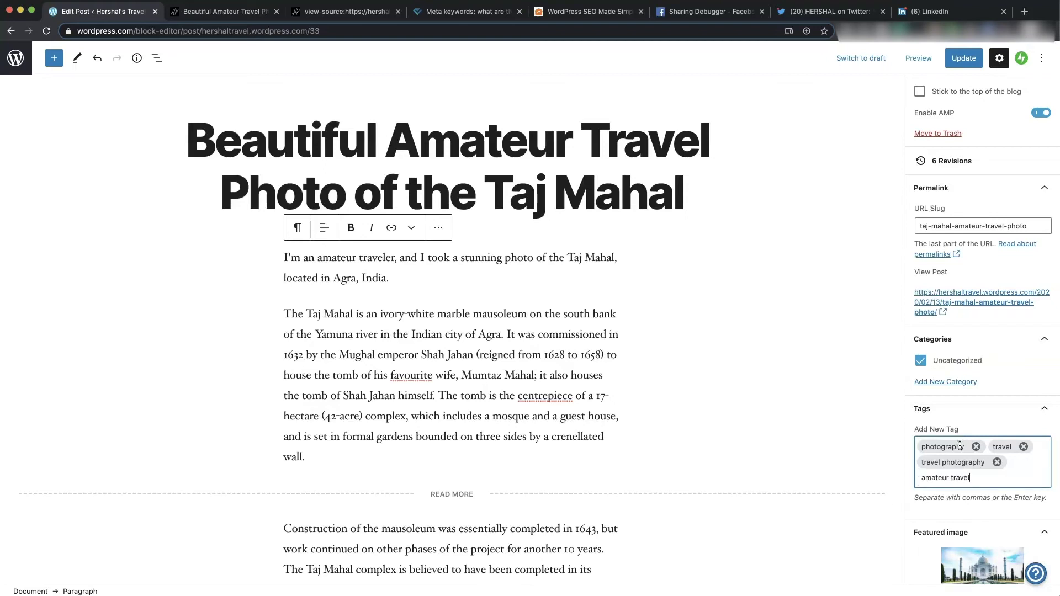
{"action": "type", "text": "ravel"}
{"action": "key", "text": "Return"}
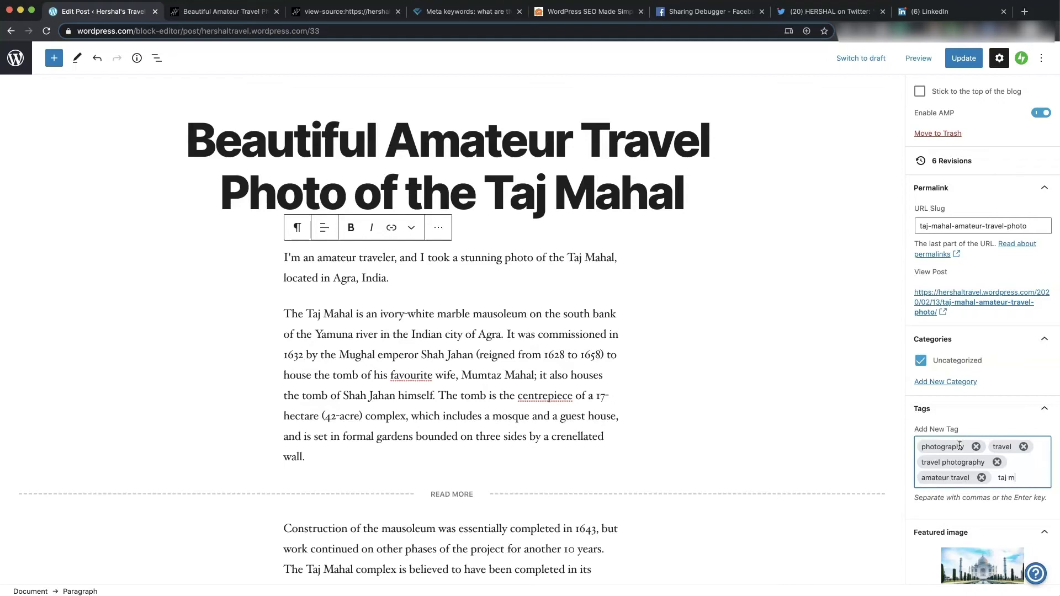
{"action": "type", "text": "taj mahal"}
{"action": "key", "text": "Return"}
{"action": "type", "text": "ag"}
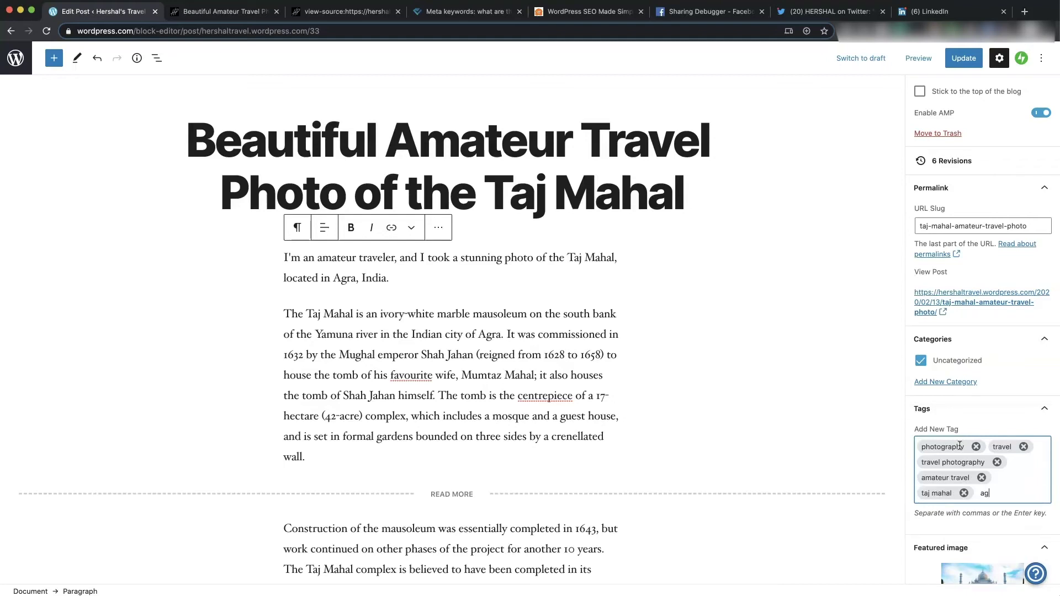
{"action": "type", "text": "agra"}
{"action": "key", "text": "Return"}
{"action": "type", "text": "india"}
{"action": "key", "text": "Return"}
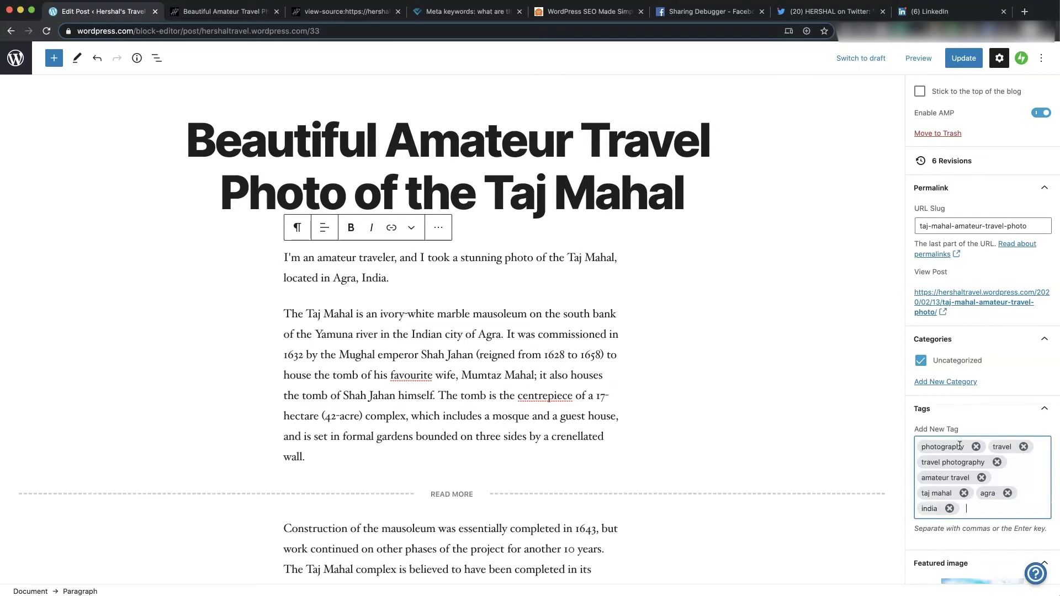
{"action": "left_click", "coordinate": [964, 58]}
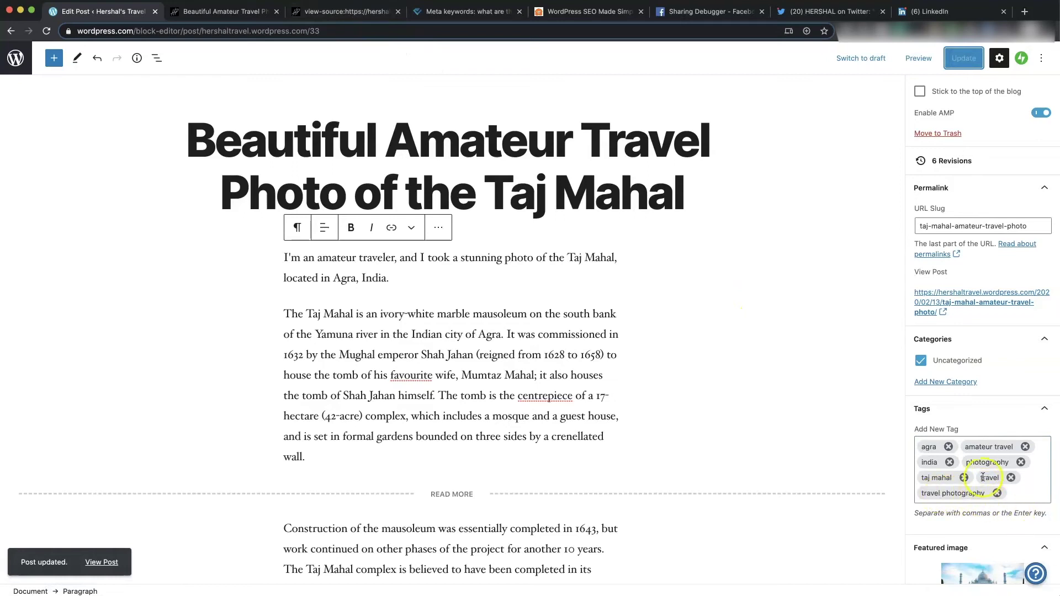
Step: Reload the page source and search it for "photography" to check how the new tags are included
{"action": "left_click", "coordinate": [334, 12]}
{"action": "left_click", "coordinate": [47, 31]}
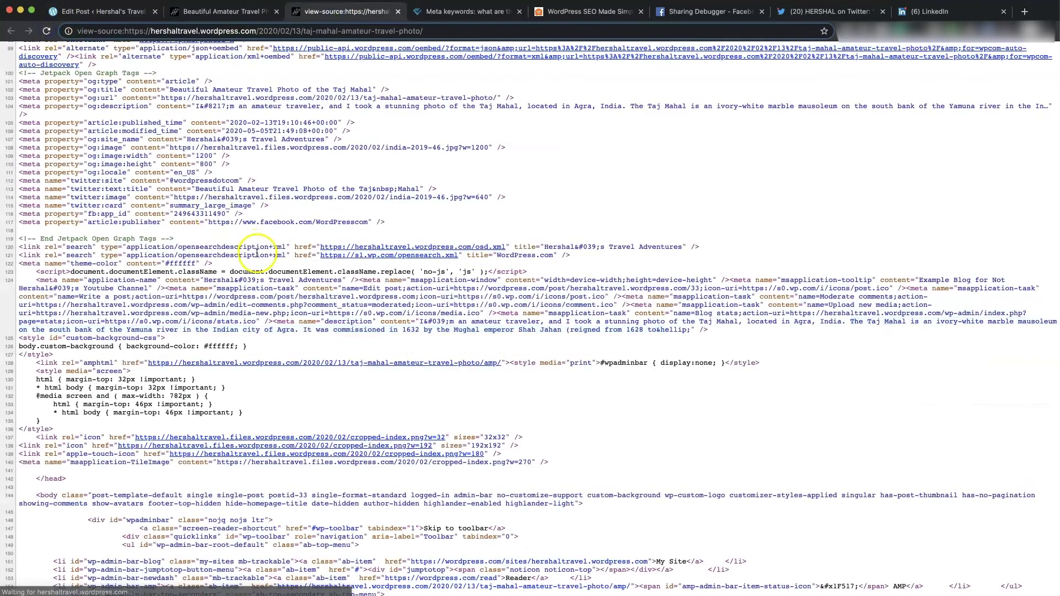
{"action": "scroll", "coordinate": [257, 252], "scroll_direction": "up", "scroll_amount": 9}
{"action": "key", "text": "ctrl+f"}
{"action": "type", "text": "photoht"}
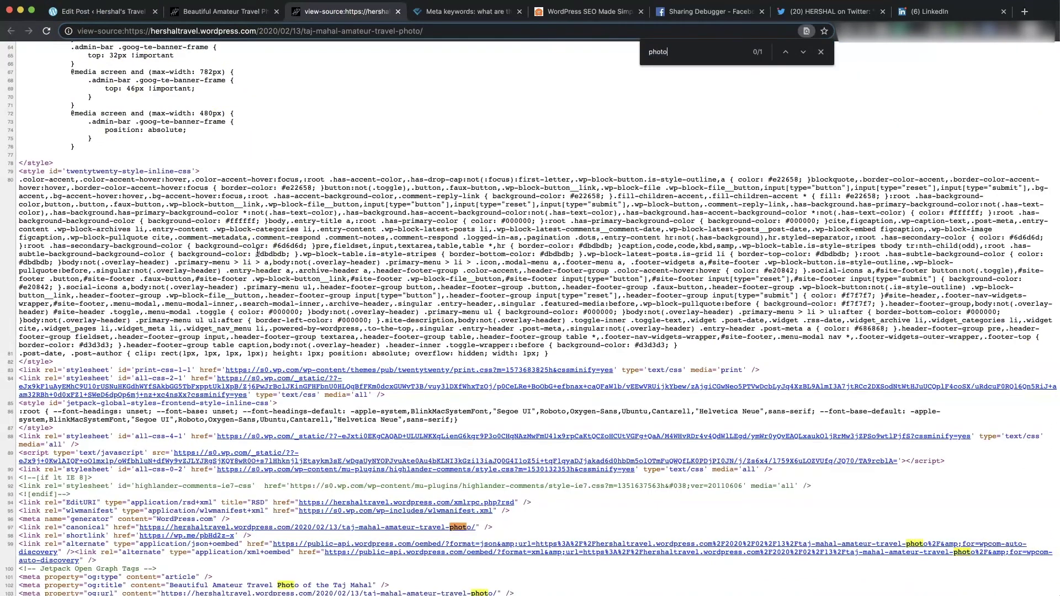
{"action": "key", "text": "BackSpace"}
{"action": "type", "text": "gr"}
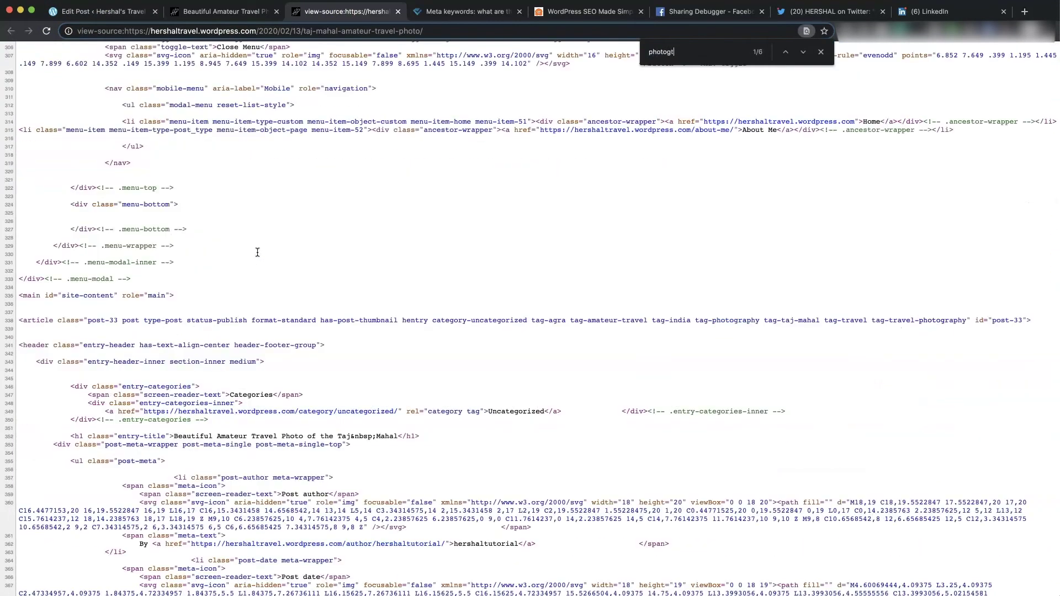
{"action": "key", "text": "BackSpace"}
{"action": "type", "text": "raph"}
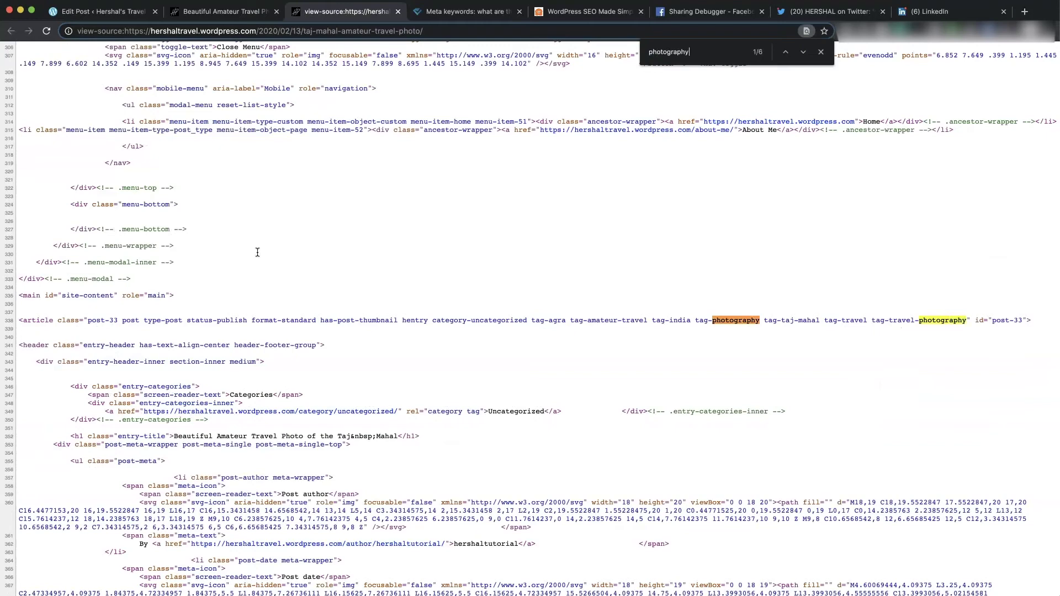
{"action": "type", "text": "y"}
{"action": "scroll", "coordinate": [180, 323], "scroll_direction": "up", "scroll_amount": 10}
{"action": "scroll", "coordinate": [180, 325], "scroll_direction": "up", "scroll_amount": 20}
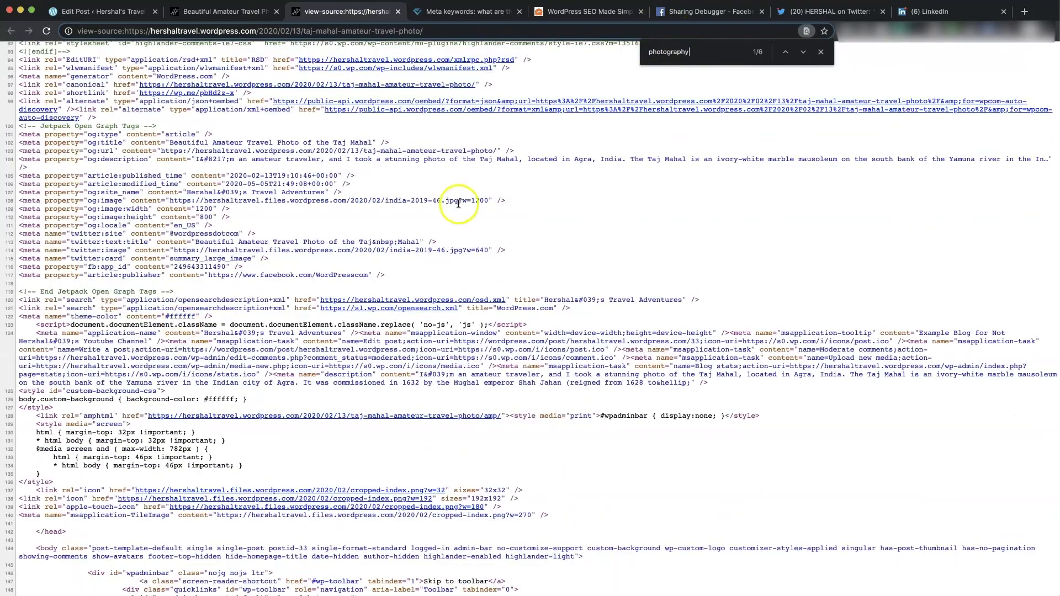
{"action": "scroll", "coordinate": [762, 107], "scroll_direction": "down", "scroll_amount": 20}
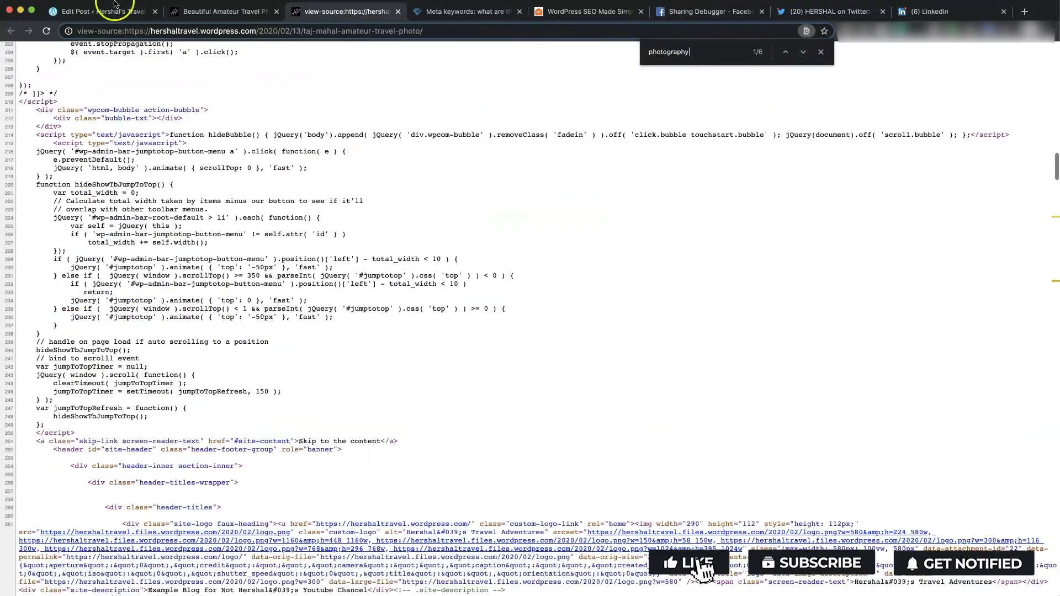
Step: Check the tag list at the end of the published post, beneath the sharing options
{"action": "left_click", "coordinate": [185, 12]}
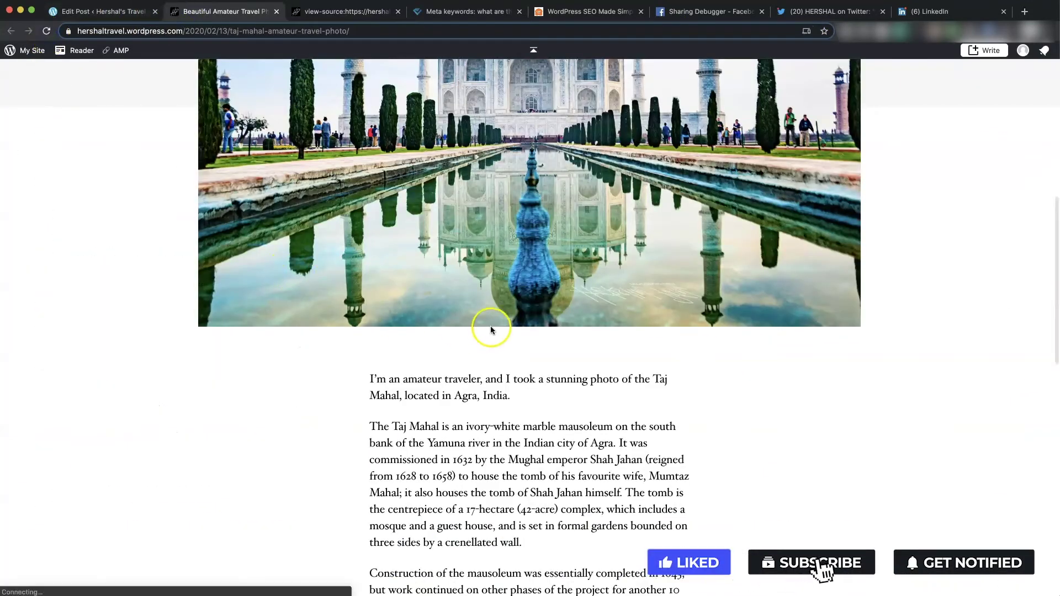
{"action": "scroll", "coordinate": [519, 329], "scroll_direction": "up", "scroll_amount": 4}
{"action": "scroll", "coordinate": [519, 329], "scroll_direction": "up", "scroll_amount": 5}
{"action": "scroll", "coordinate": [519, 326], "scroll_direction": "down", "scroll_amount": 20}
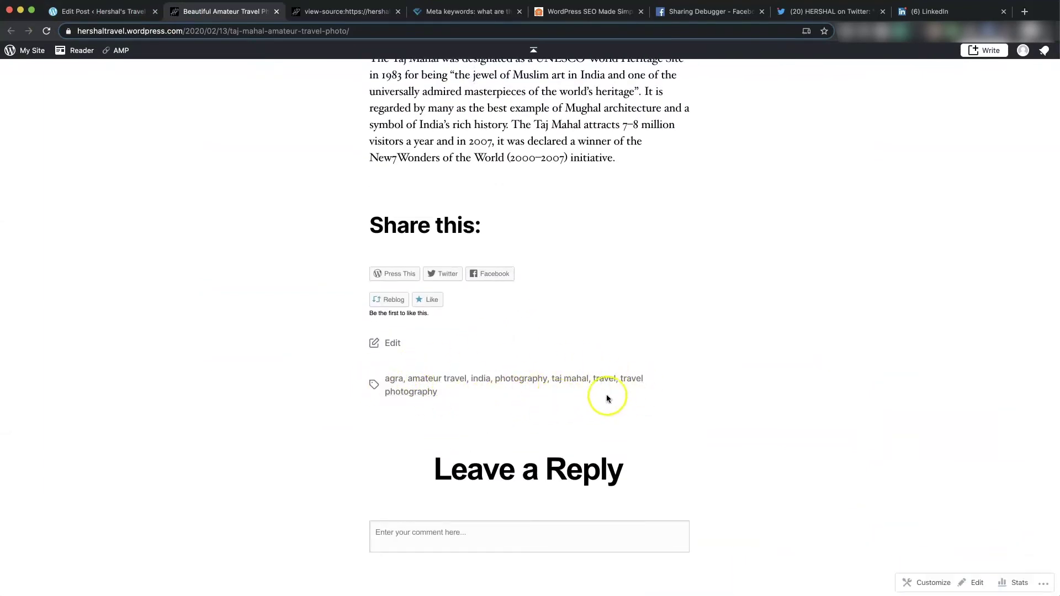
{"action": "scroll", "coordinate": [724, 429], "scroll_direction": "up", "scroll_amount": 5}
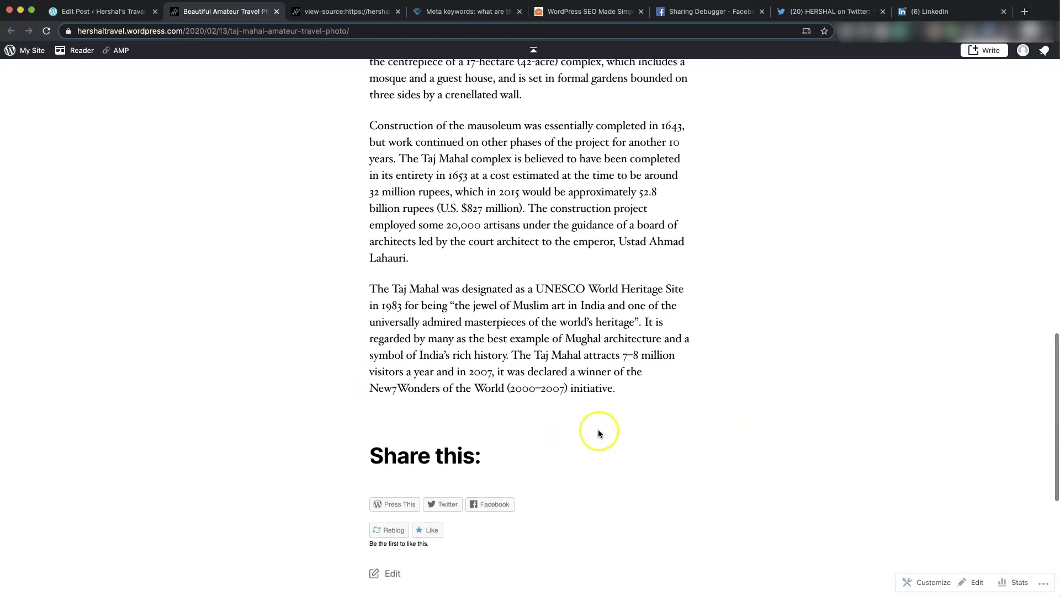
{"action": "scroll", "coordinate": [598, 430], "scroll_direction": "up", "scroll_amount": 20}
Step: Review the post body and tags in the editor, and check the category above the published post's title
{"action": "left_click", "coordinate": [343, 10]}
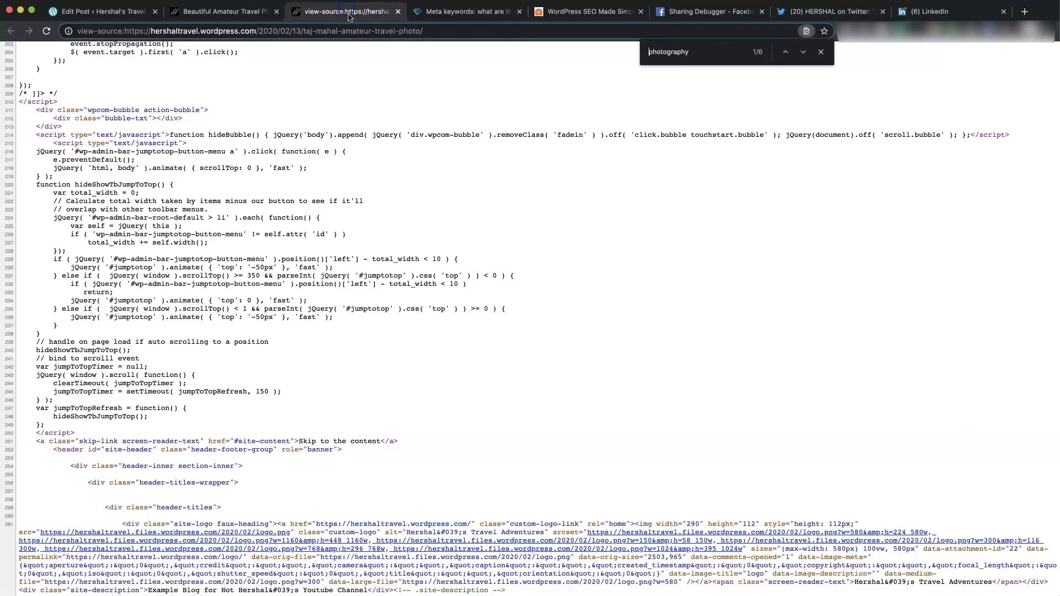
{"action": "left_click", "coordinate": [102, 12]}
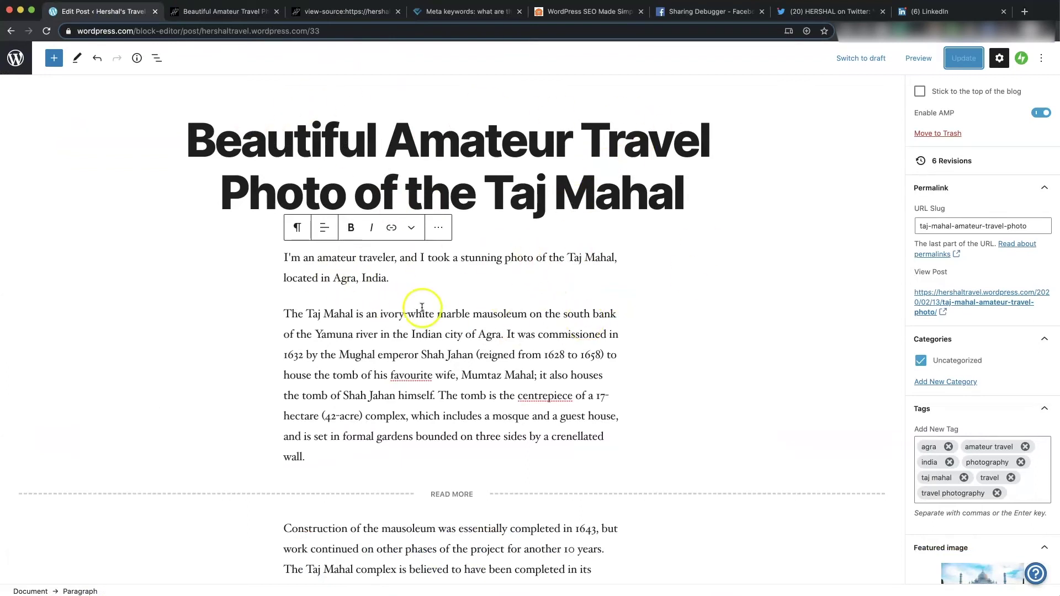
{"action": "scroll", "coordinate": [475, 303], "scroll_direction": "down", "scroll_amount": 2}
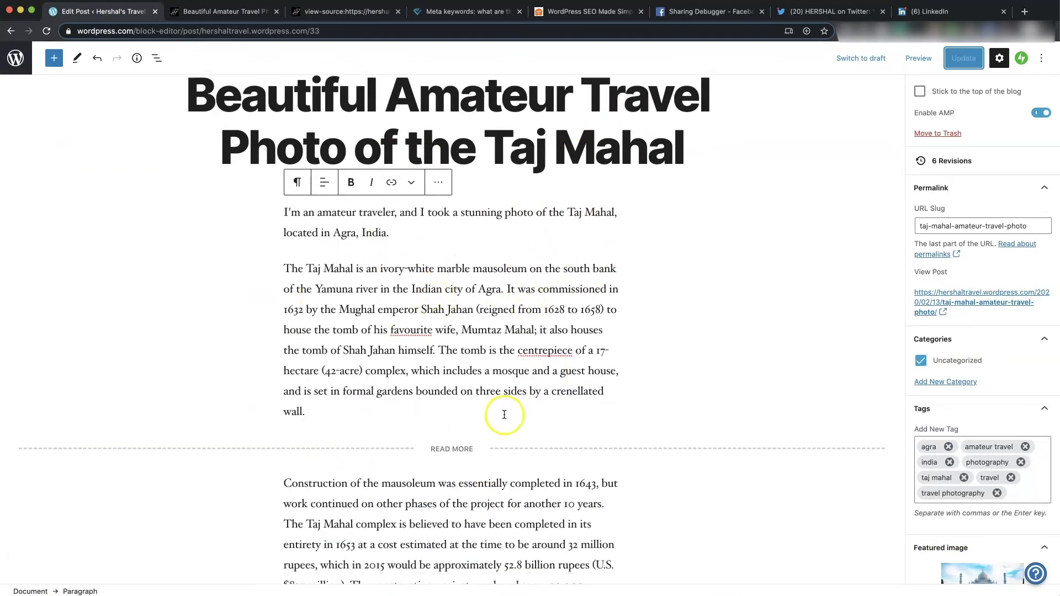
{"action": "scroll", "coordinate": [502, 411], "scroll_direction": "down", "scroll_amount": 3}
{"action": "scroll", "coordinate": [960, 442], "scroll_direction": "down", "scroll_amount": 1}
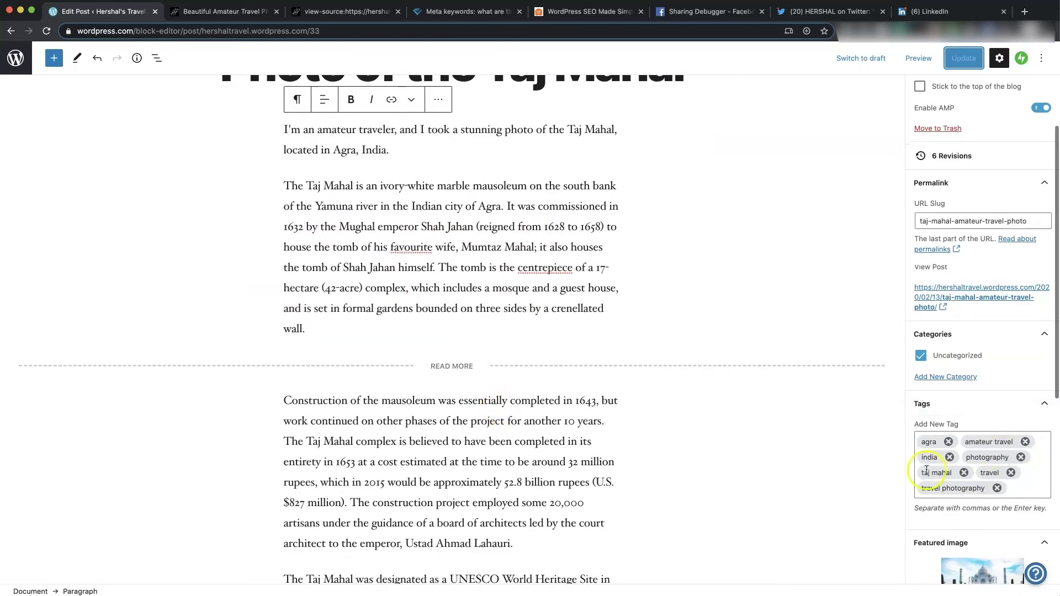
{"action": "left_click", "coordinate": [190, 12]}
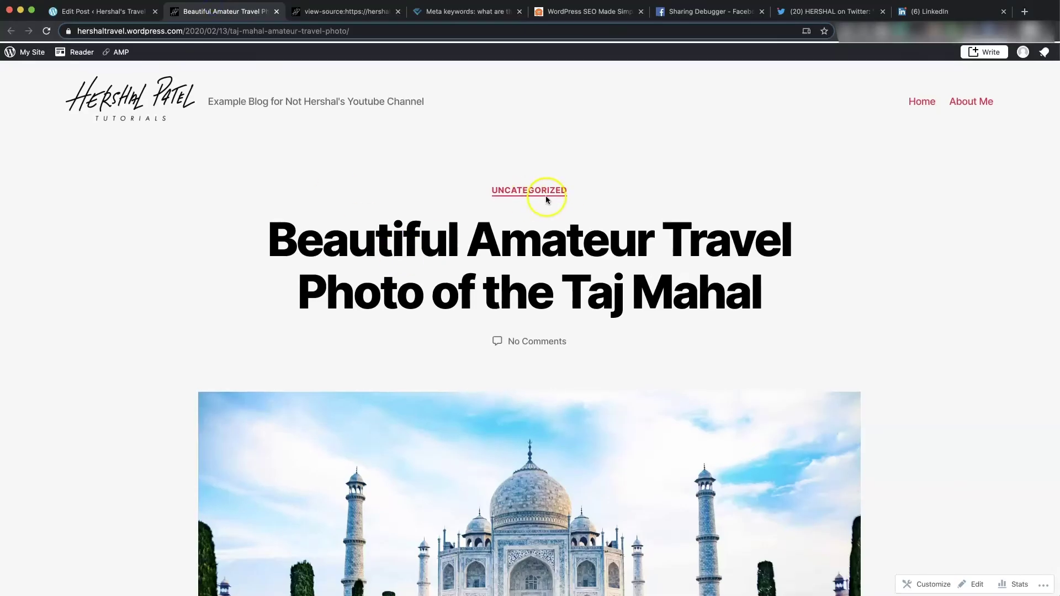
Step: Replace the post's Uncategorized category with a new category named "photography" and update the post
{"action": "left_click", "coordinate": [111, 11]}
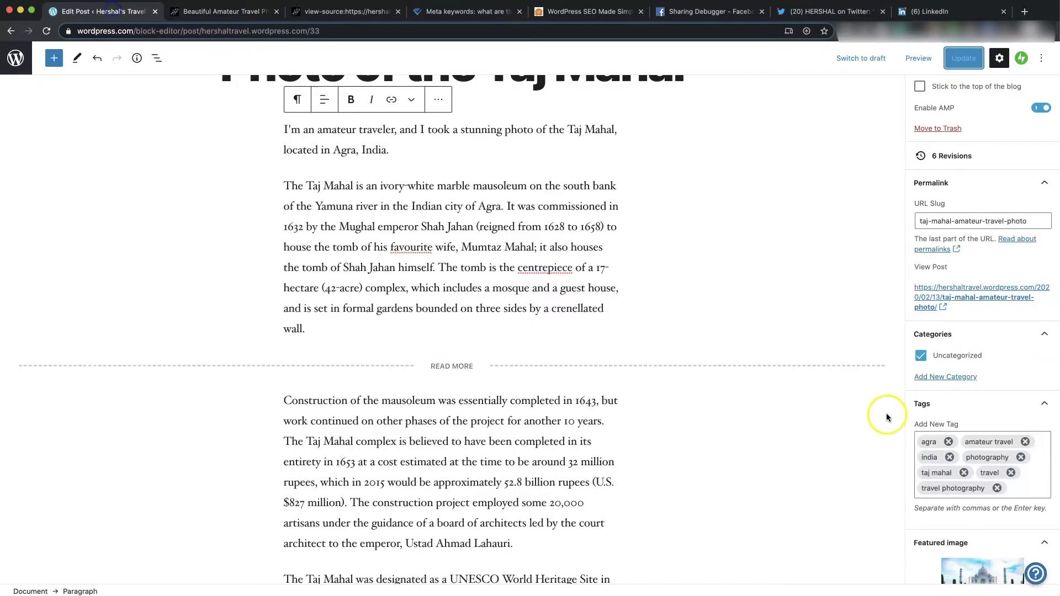
{"action": "scroll", "coordinate": [861, 342], "scroll_direction": "up", "scroll_amount": 3}
{"action": "left_click", "coordinate": [920, 355]}
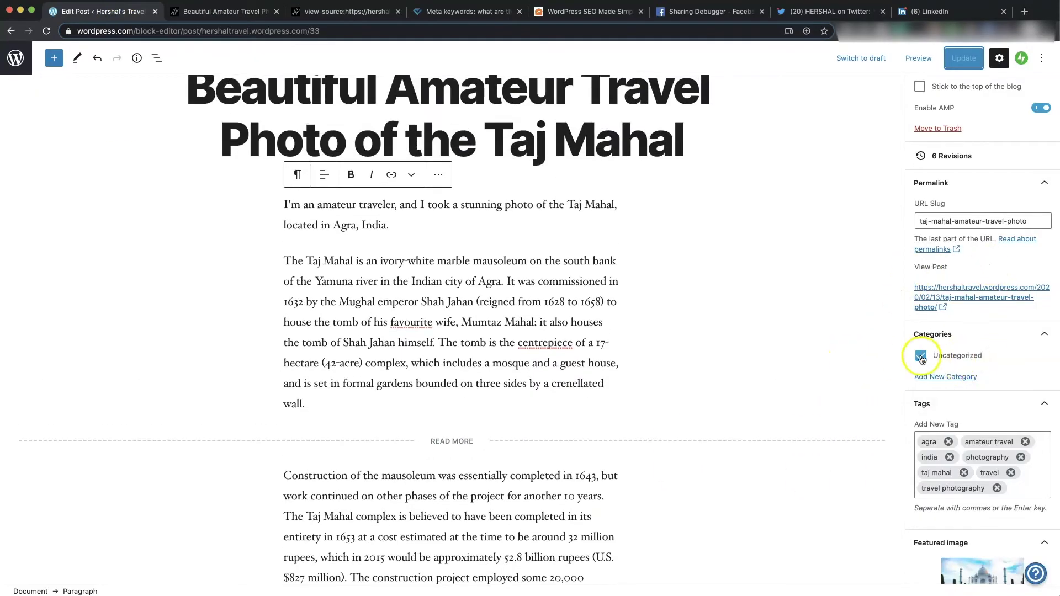
{"action": "left_click", "coordinate": [958, 376]}
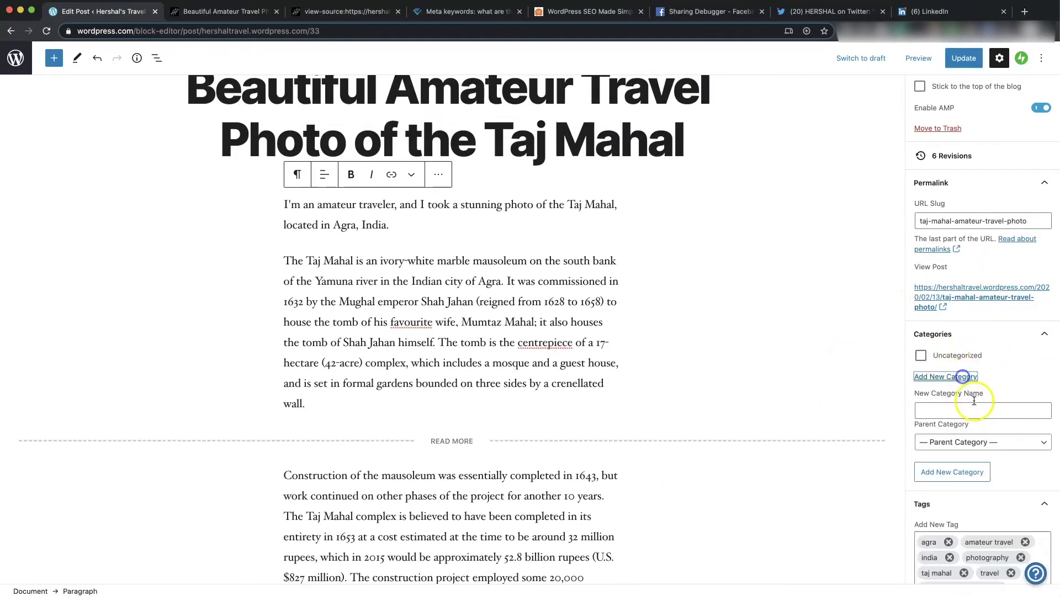
{"action": "left_click", "coordinate": [970, 409]}
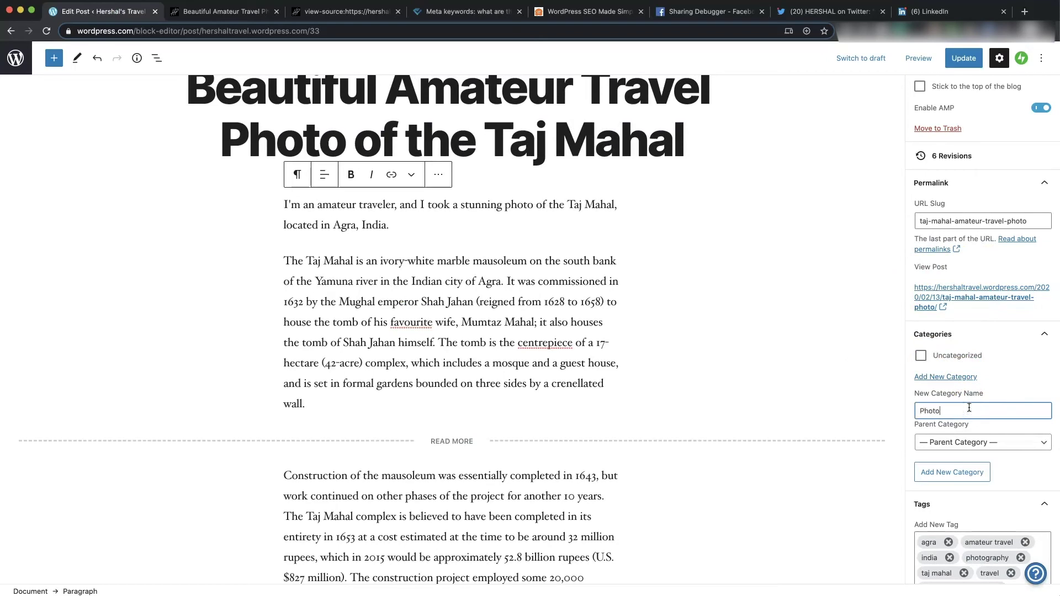
{"action": "left_click", "coordinate": [954, 474]}
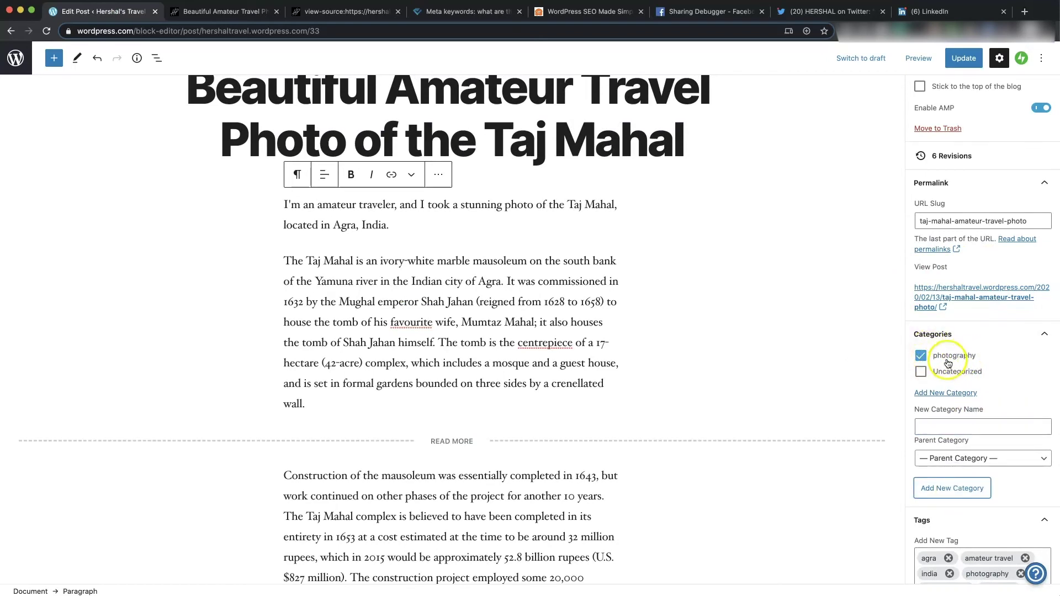
Step: Reload the published post and check its category, title, photo and opening text
{"action": "left_click", "coordinate": [226, 11]}
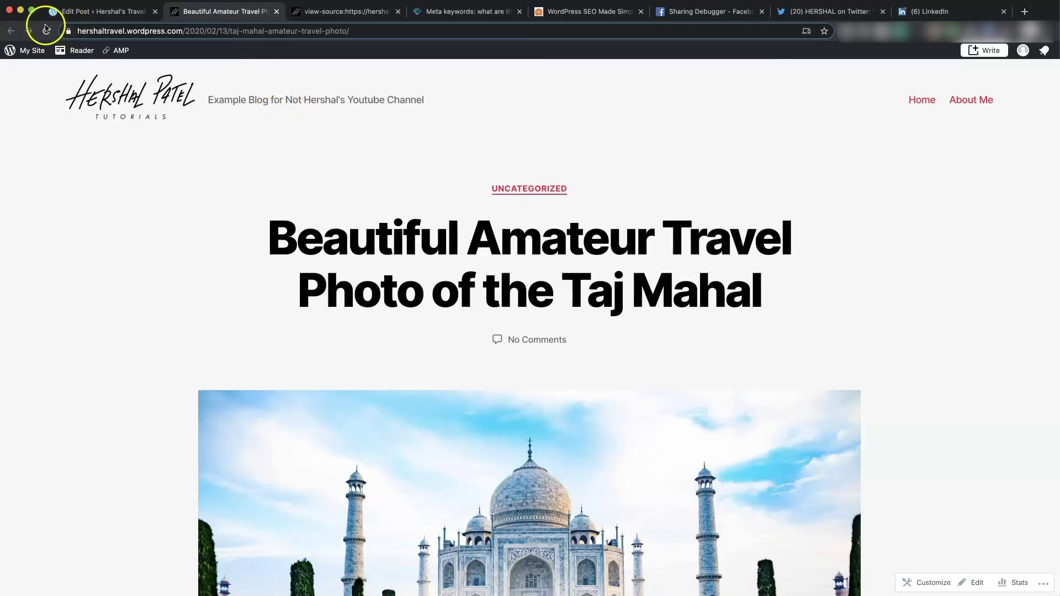
{"action": "left_click", "coordinate": [47, 32]}
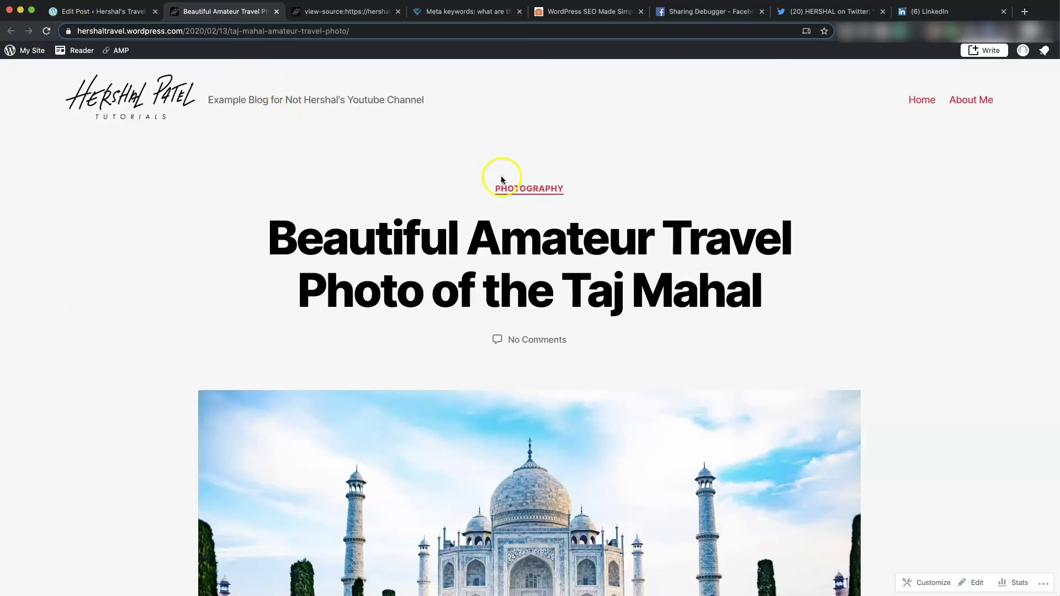
{"action": "scroll", "coordinate": [524, 213], "scroll_direction": "down", "scroll_amount": 15}
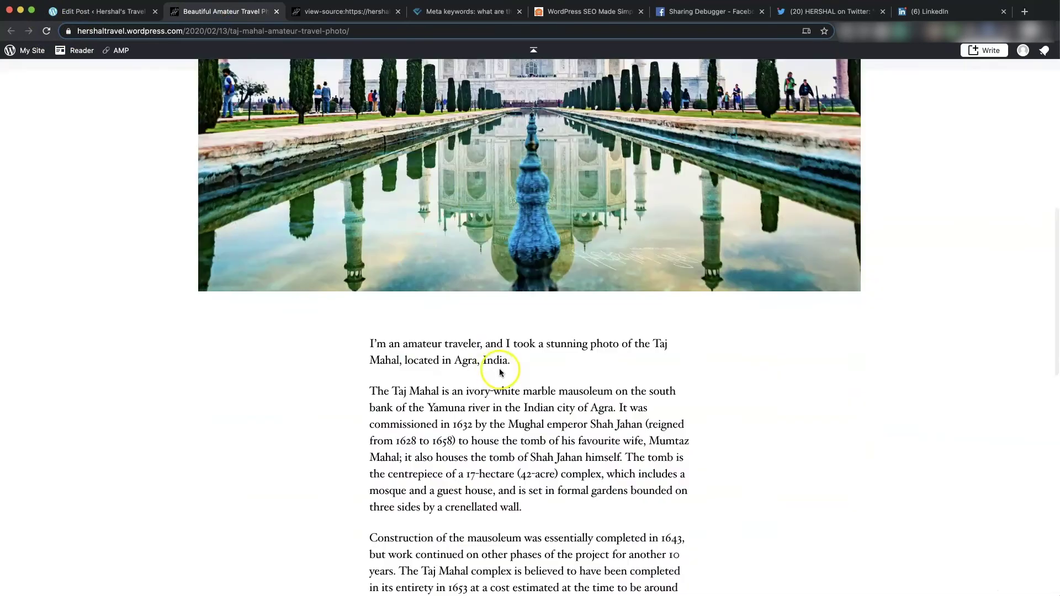
{"action": "scroll", "coordinate": [500, 367], "scroll_direction": "up", "scroll_amount": 15}
{"action": "scroll", "coordinate": [515, 318], "scroll_direction": "down", "scroll_amount": 8}
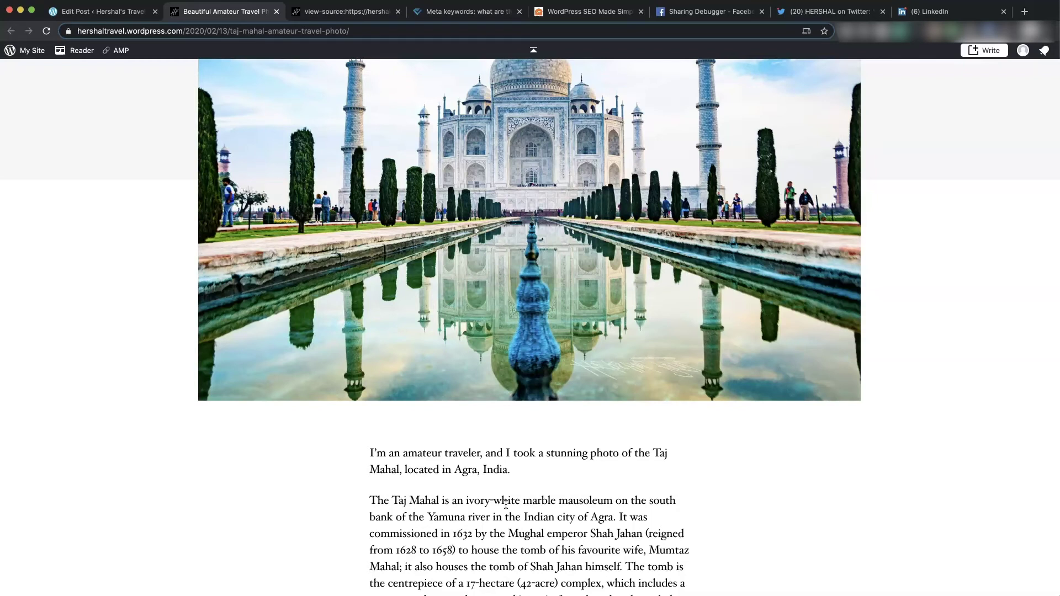
{"action": "scroll", "coordinate": [503, 504], "scroll_direction": "up", "scroll_amount": 8}
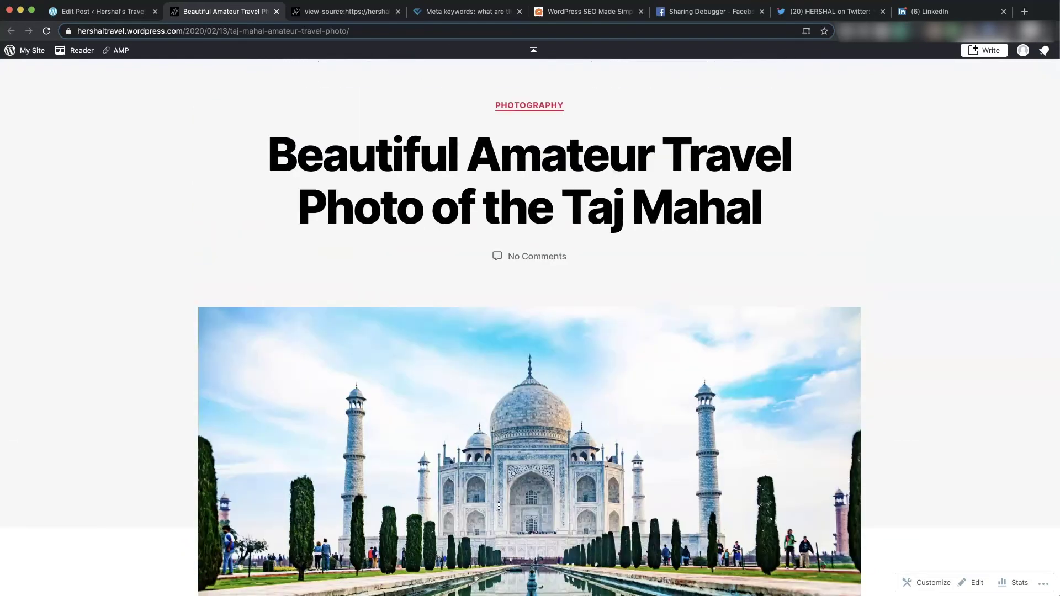
Step: Examine the Jetpack Open Graph tags in the page source, highlighting the lines from og:type to og:locale
{"action": "left_click", "coordinate": [317, 11]}
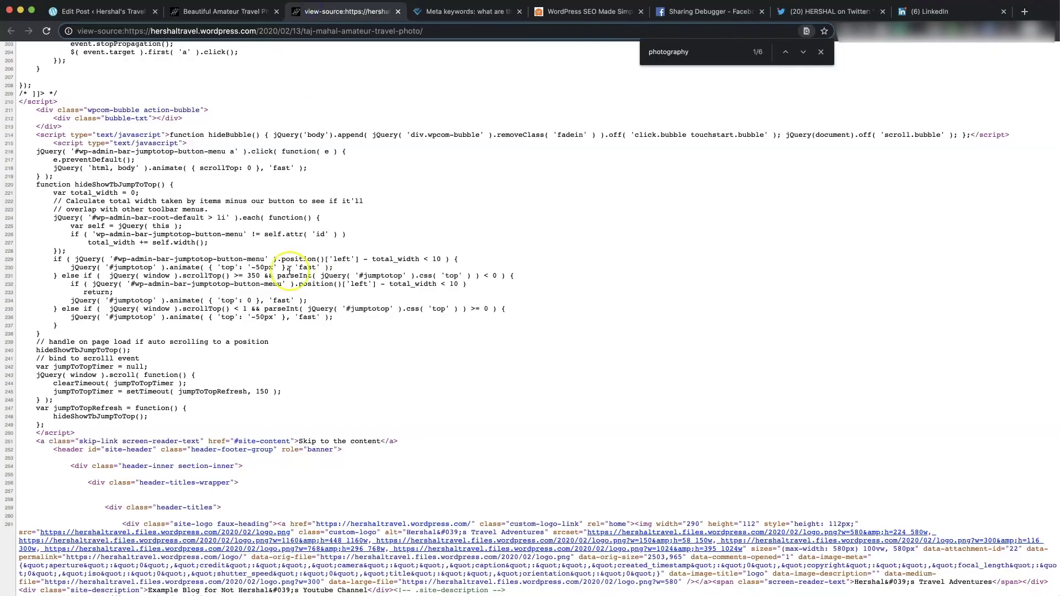
{"action": "scroll", "coordinate": [289, 272], "scroll_direction": "up", "scroll_amount": 10}
{"action": "scroll", "coordinate": [288, 270], "scroll_direction": "up", "scroll_amount": 10}
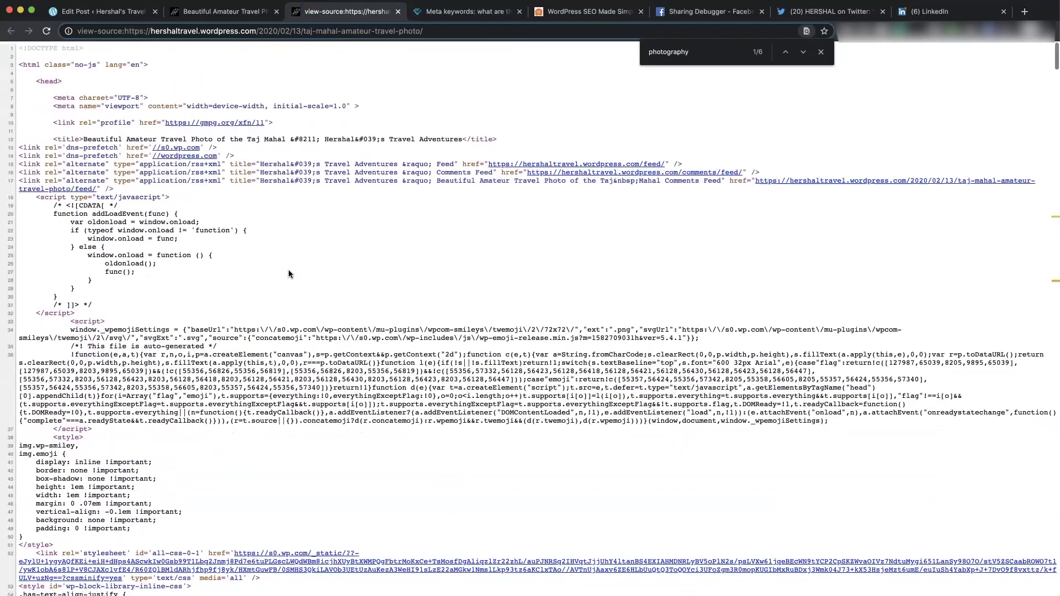
{"action": "scroll", "coordinate": [286, 268], "scroll_direction": "down", "scroll_amount": 10}
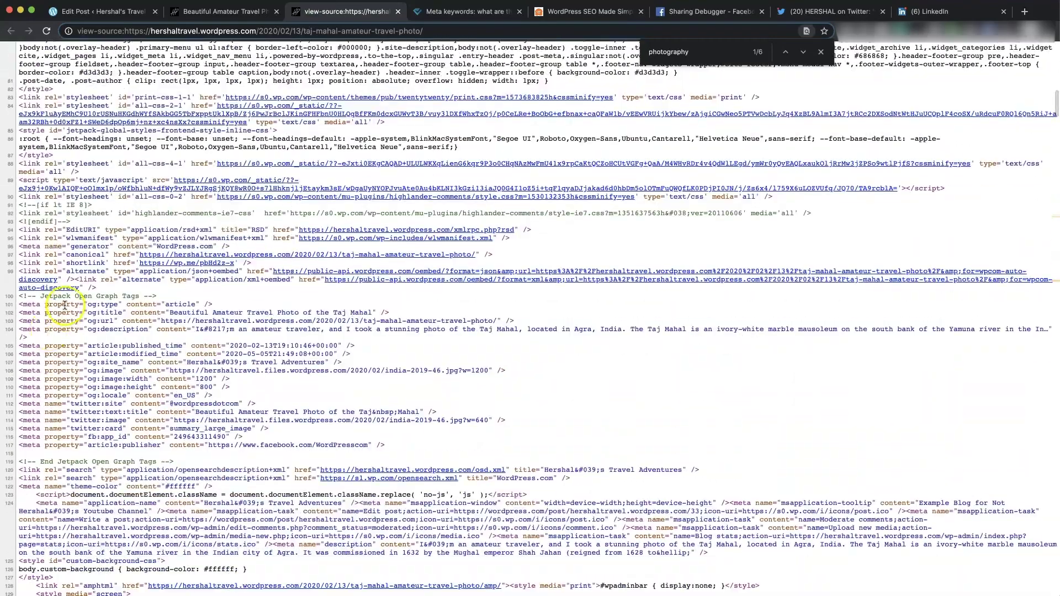
{"action": "left_click_drag", "start_coordinate": [20, 303], "coordinate": [368, 384]}
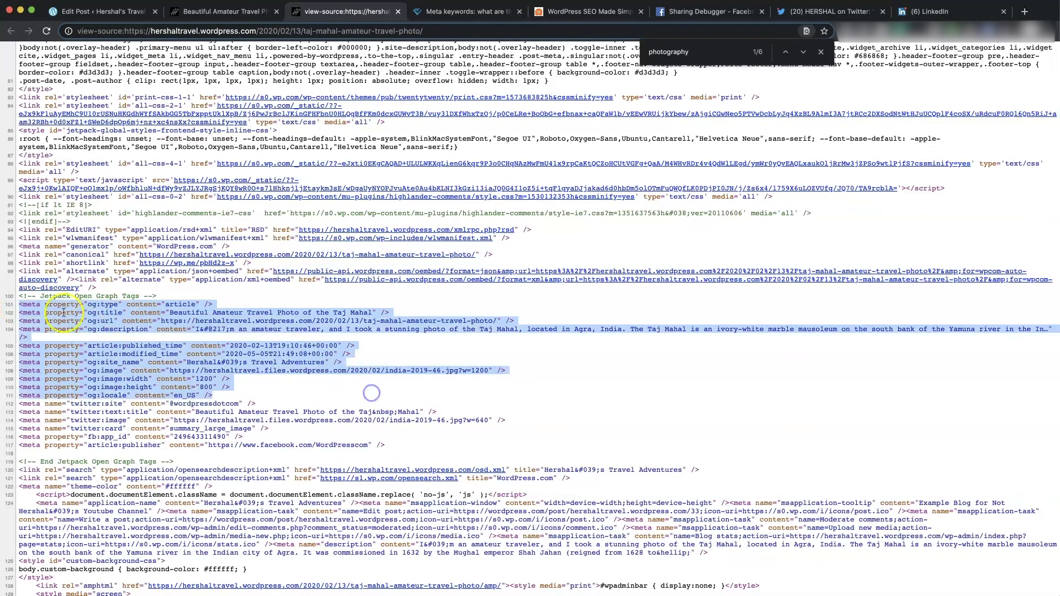
{"action": "left_click", "coordinate": [91, 306]}
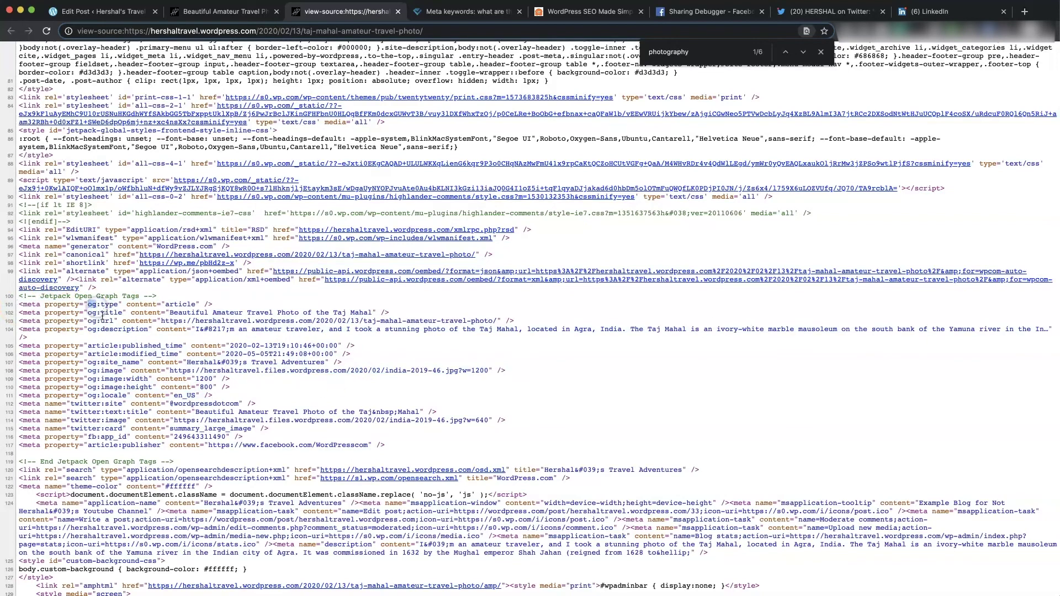
{"action": "left_click_drag", "start_coordinate": [20, 304], "coordinate": [381, 399]}
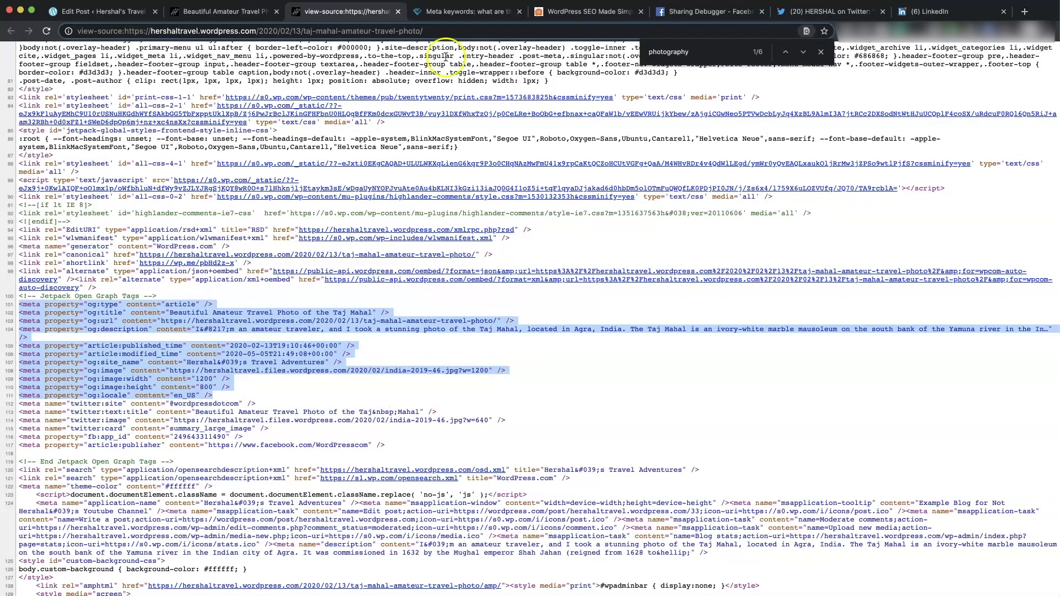
Step: Copy the full URL of the published Taj Mahal post, the one ending in taj-mahal-amateur-travel-photo
{"action": "left_click", "coordinate": [576, 13]}
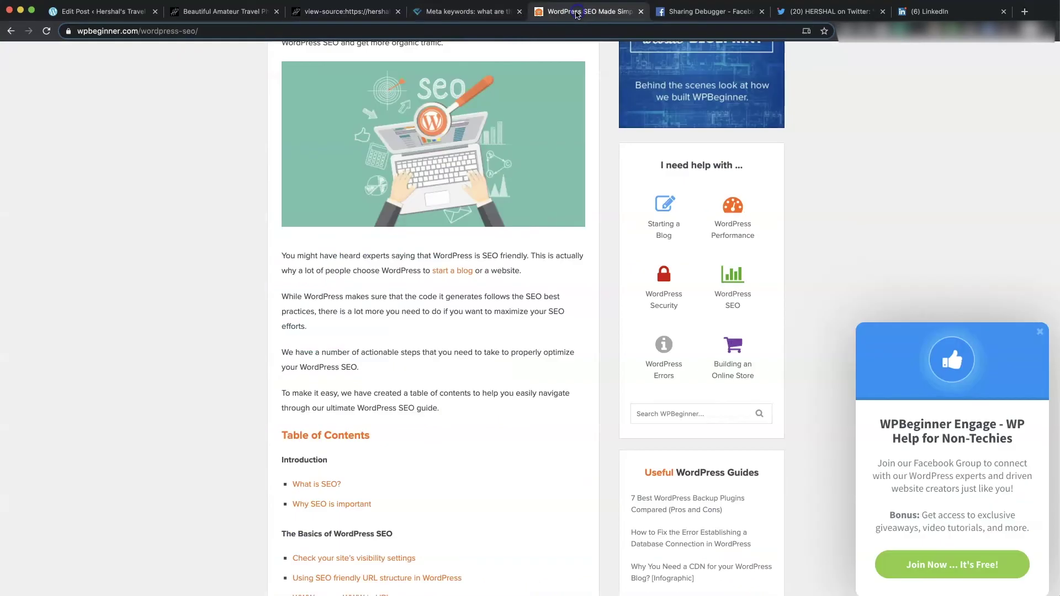
{"action": "left_click", "coordinate": [670, 13]}
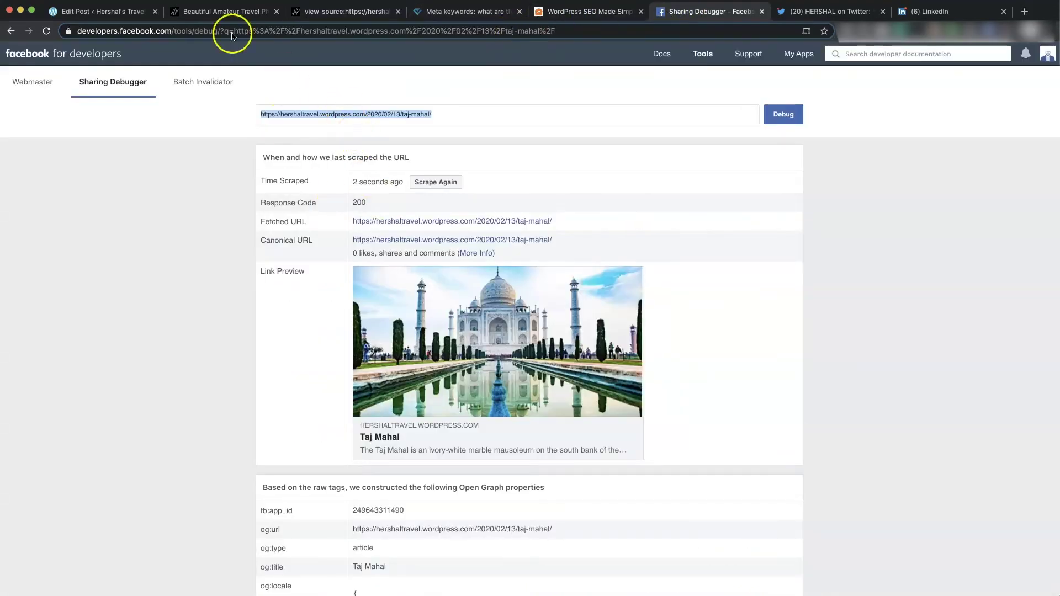
{"action": "left_click", "coordinate": [337, 12]}
{"action": "left_click", "coordinate": [211, 12]}
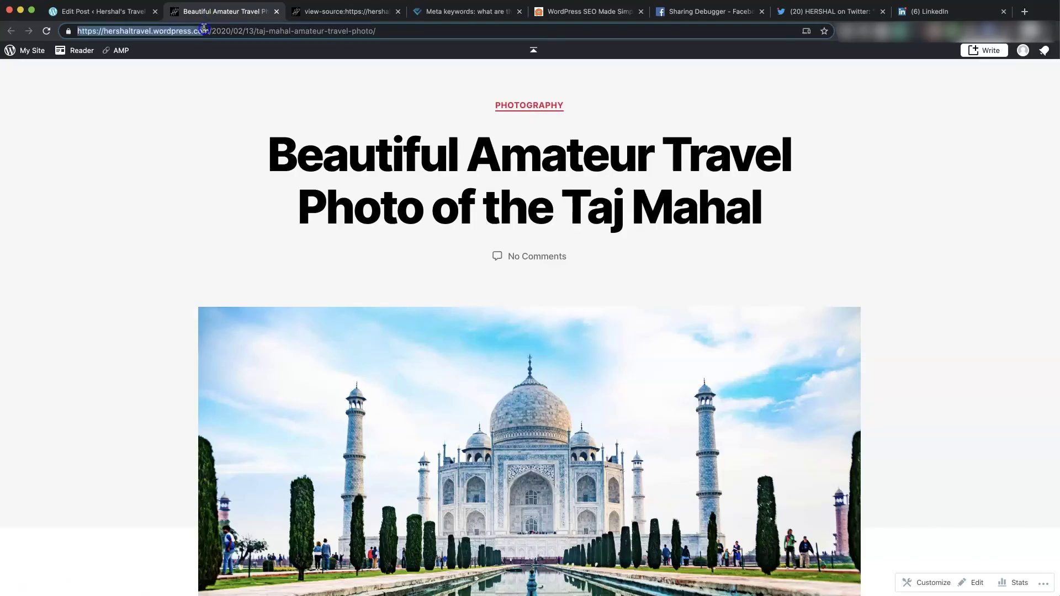
{"action": "left_click", "coordinate": [204, 28]}
{"action": "key", "text": "ctrl+c"}
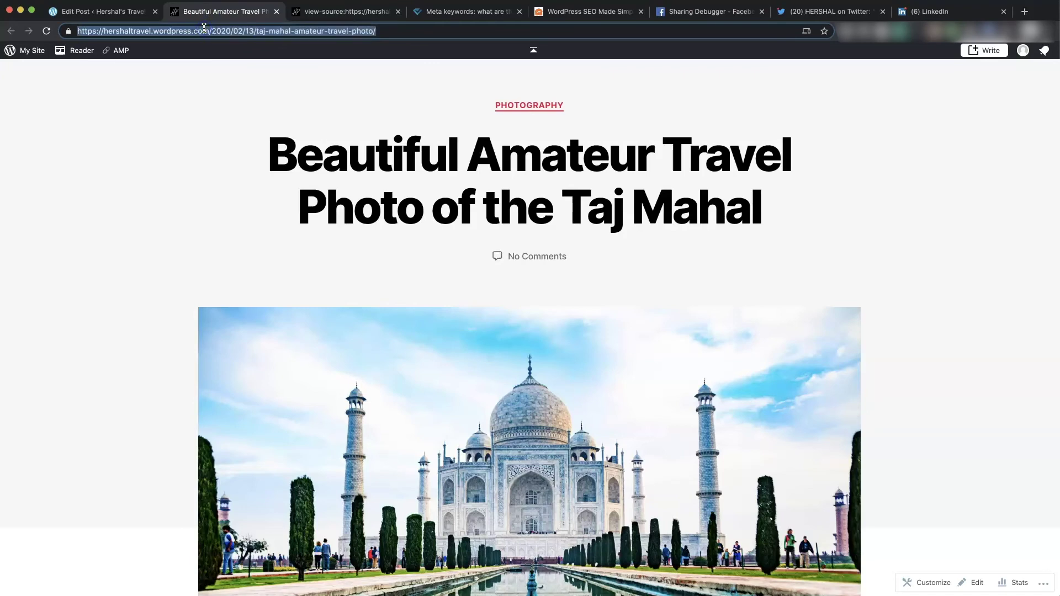
Step: Debug the copied post URL in Facebook's Sharing Debugger, fetching new information and reviewing the link preview and Open Graph properties
{"action": "left_click", "coordinate": [689, 12]}
{"action": "triple_click", "coordinate": [452, 115]}
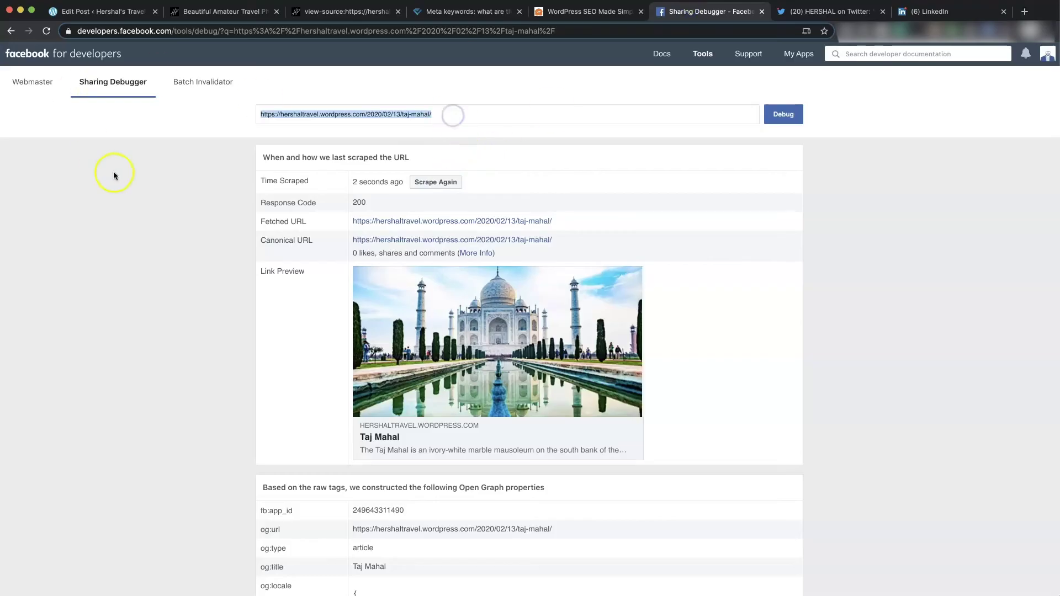
{"action": "key", "text": "ctrl+v"}
{"action": "left_click", "coordinate": [784, 114]}
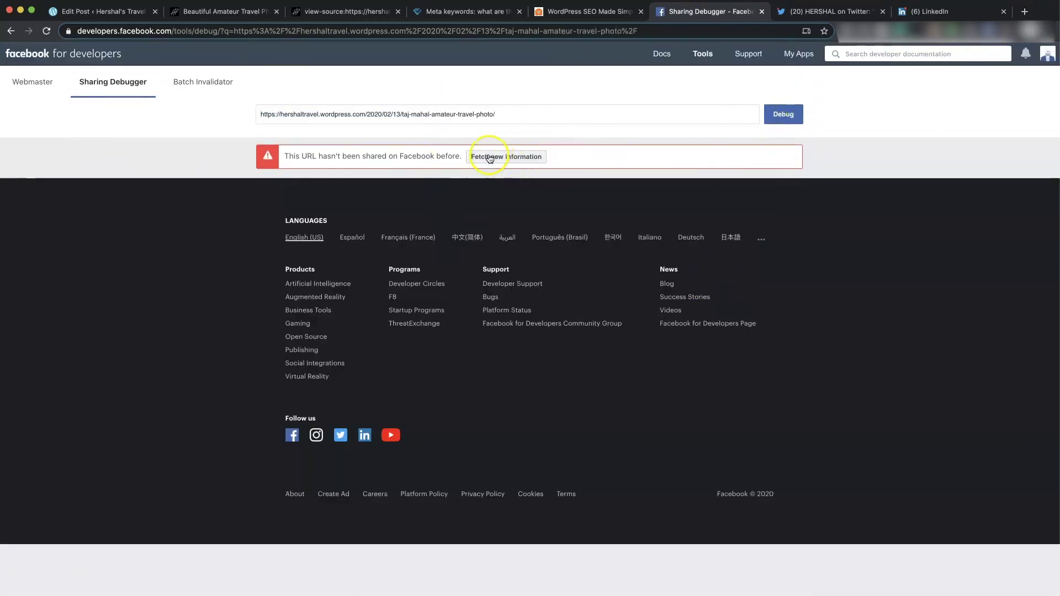
{"action": "left_click", "coordinate": [490, 158]}
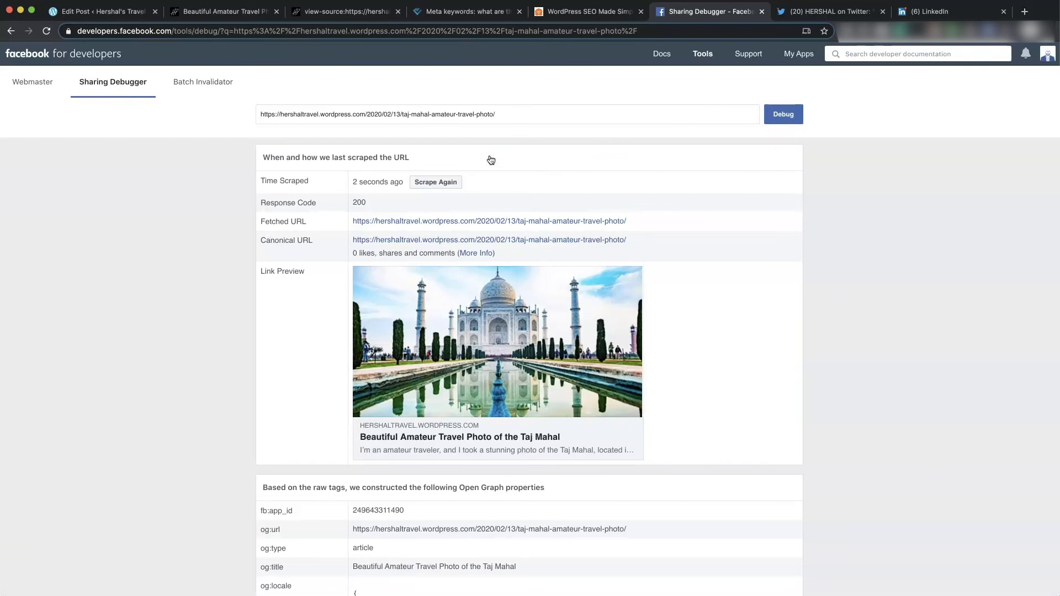
{"action": "scroll", "coordinate": [543, 233], "scroll_direction": "down", "scroll_amount": 1}
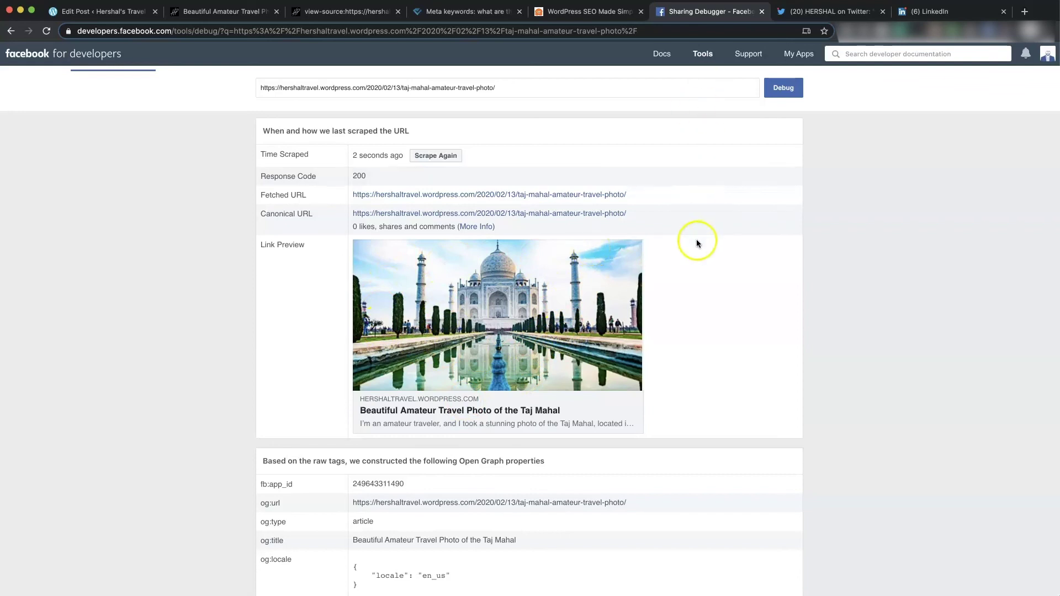
{"action": "scroll", "coordinate": [605, 301], "scroll_direction": "down", "scroll_amount": 1}
{"action": "scroll", "coordinate": [605, 302], "scroll_direction": "up", "scroll_amount": 1}
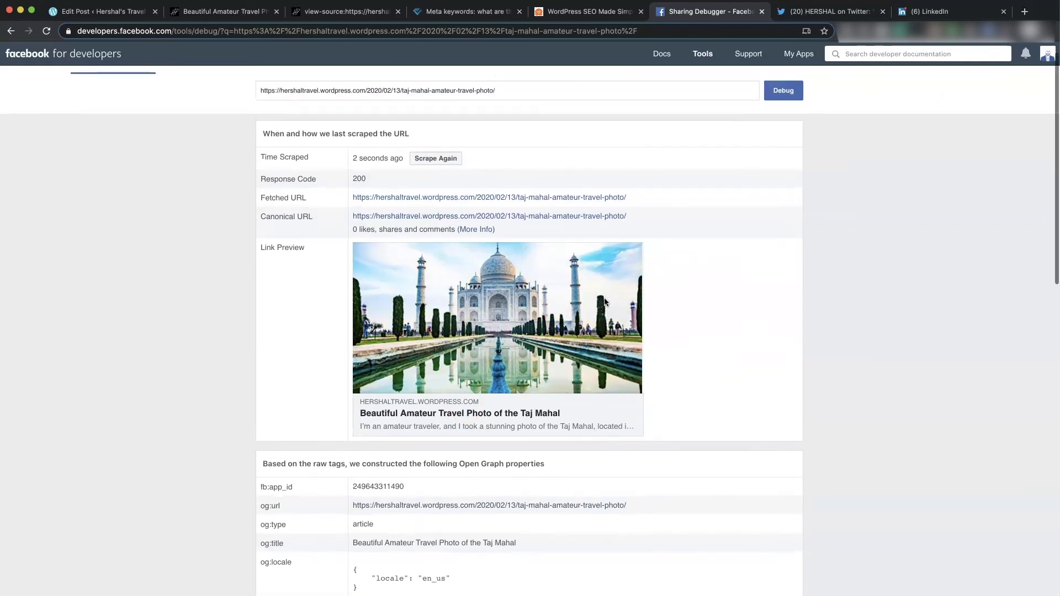
Step: On Twitter, publish a tweet reading "This is another OPG test:" followed by the copied post URL, and view the sent tweet
{"action": "left_click", "coordinate": [828, 12]}
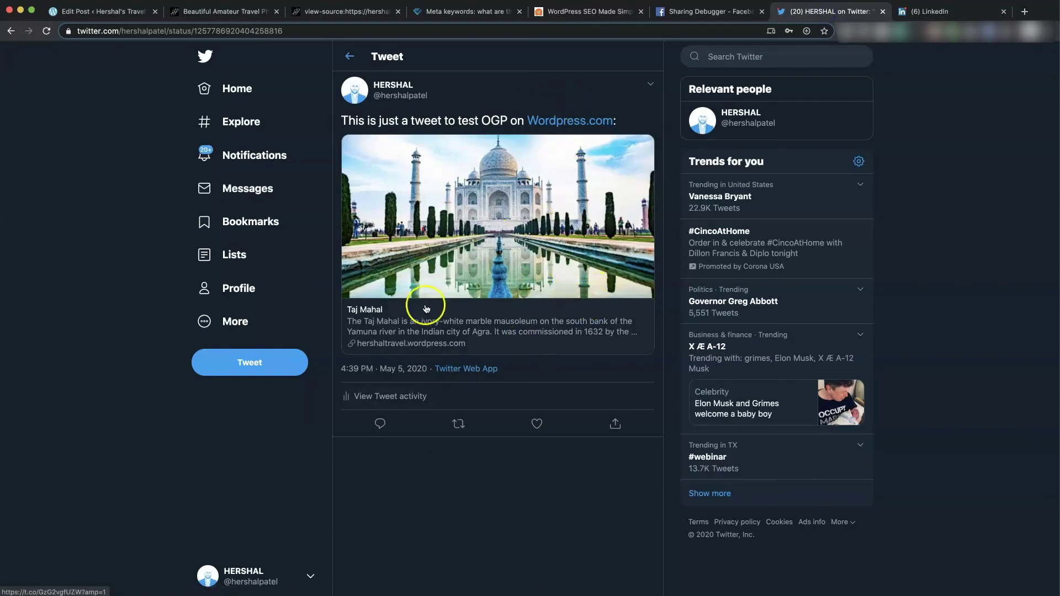
{"action": "left_click", "coordinate": [247, 365]}
{"action": "type", "text": "This is another OPG test:"}
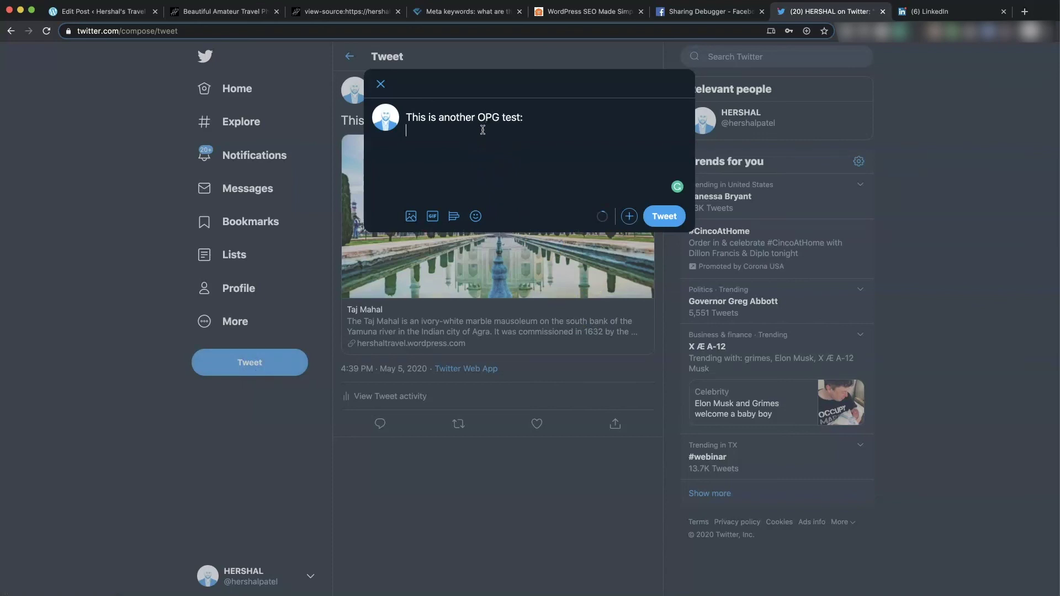
{"action": "key", "text": "super+v"}
{"action": "left_click", "coordinate": [660, 217]}
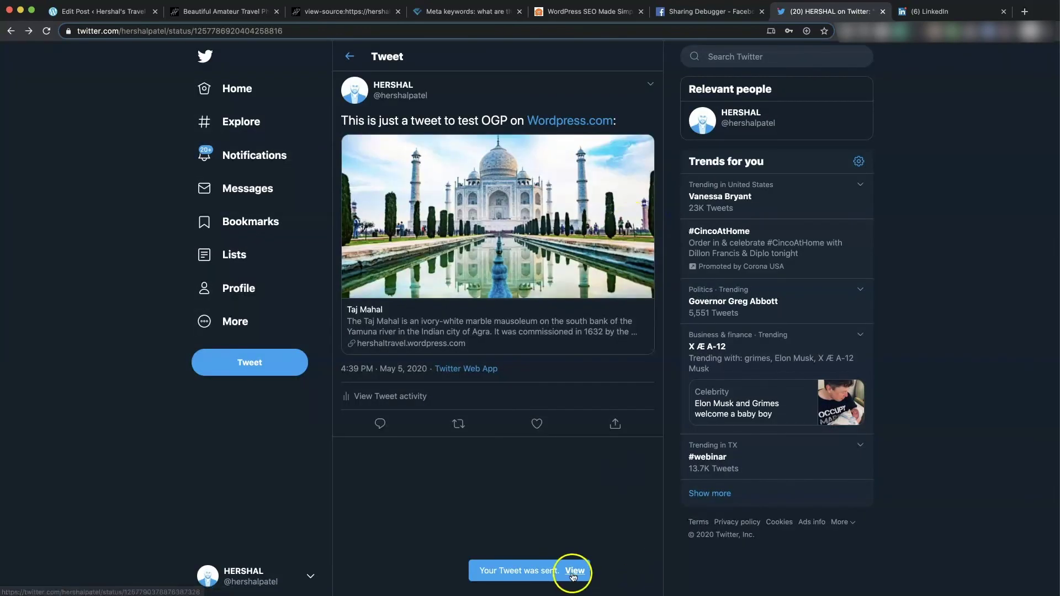
{"action": "left_click", "coordinate": [574, 577]}
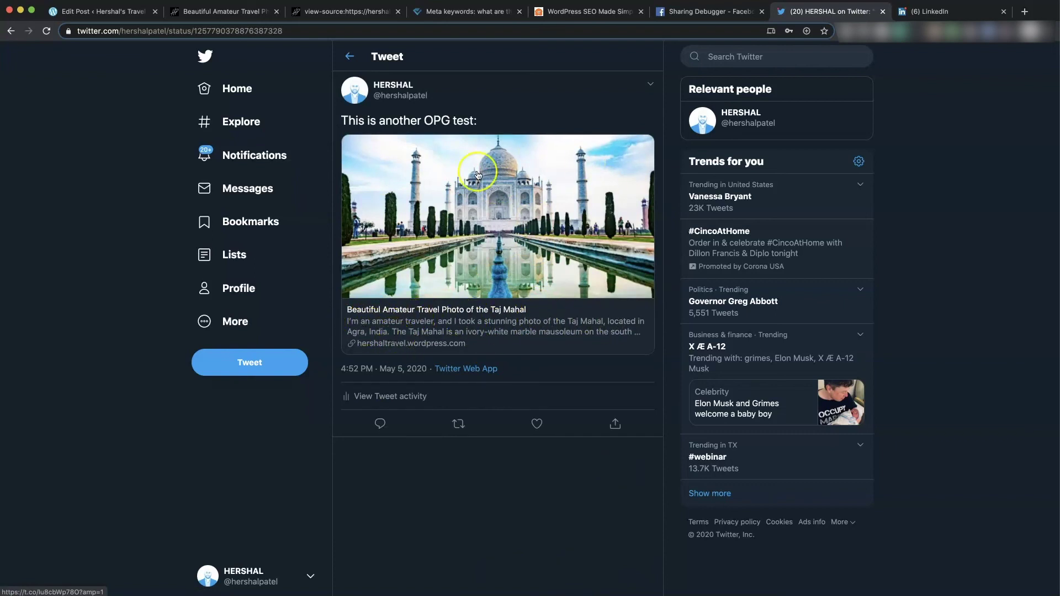
Step: Replace the link in the LinkedIn post draft with the taj-mahal-amateur-travel-photo URL, and return to the published post
{"action": "left_click", "coordinate": [932, 17]}
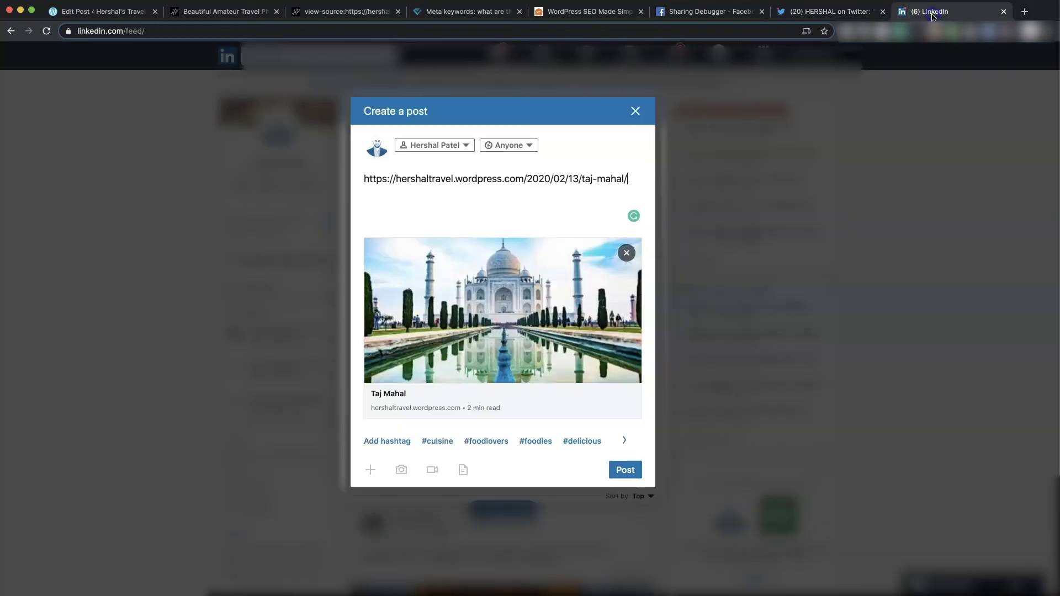
{"action": "left_click_drag", "start_coordinate": [629, 178], "coordinate": [307, 171]}
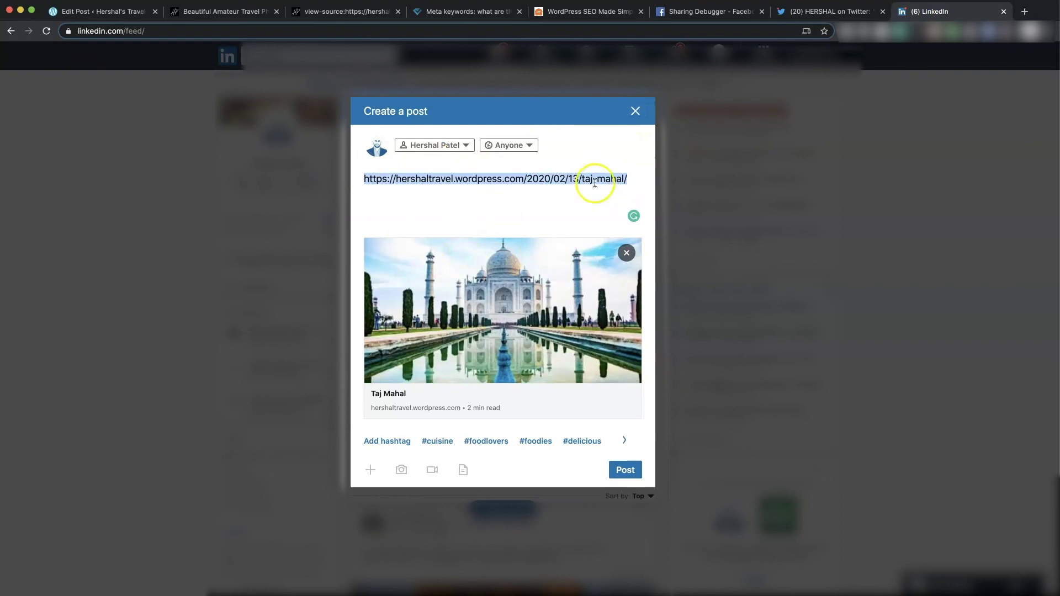
{"action": "key", "text": "super+v"}
{"action": "left_click", "coordinate": [529, 190]}
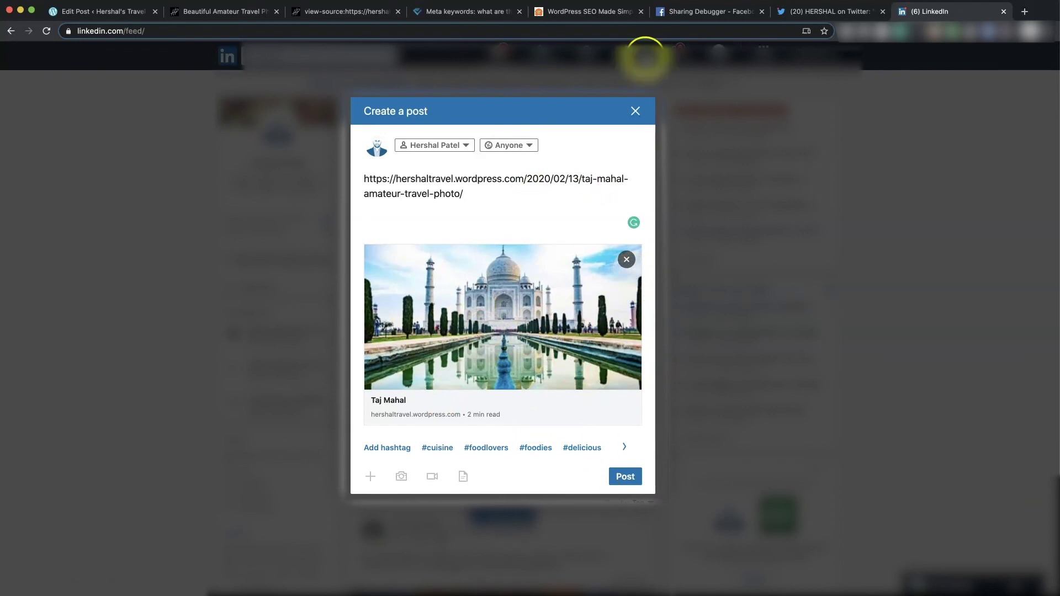
{"action": "left_click", "coordinate": [644, 104]}
{"action": "left_click", "coordinate": [201, 11]}
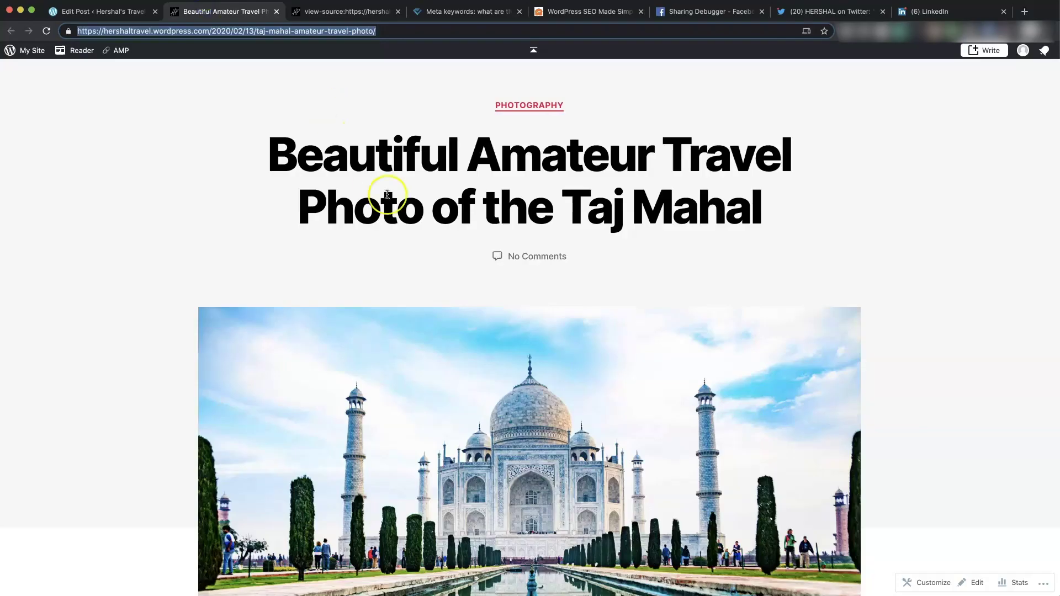